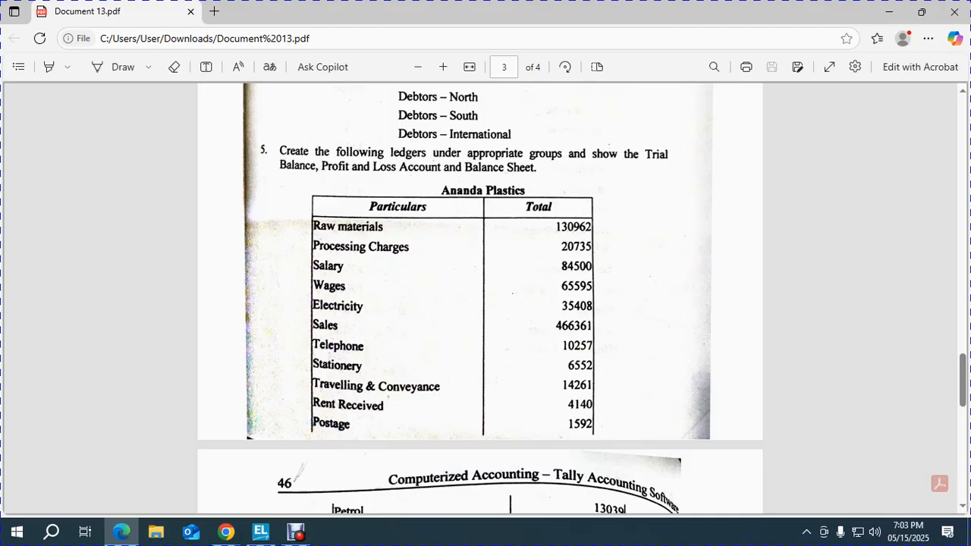
- Review the Ananda Plastics ledger table in the PDF, then bring up Tally's Company Creation form
scroll(485, 296, "down", 3)
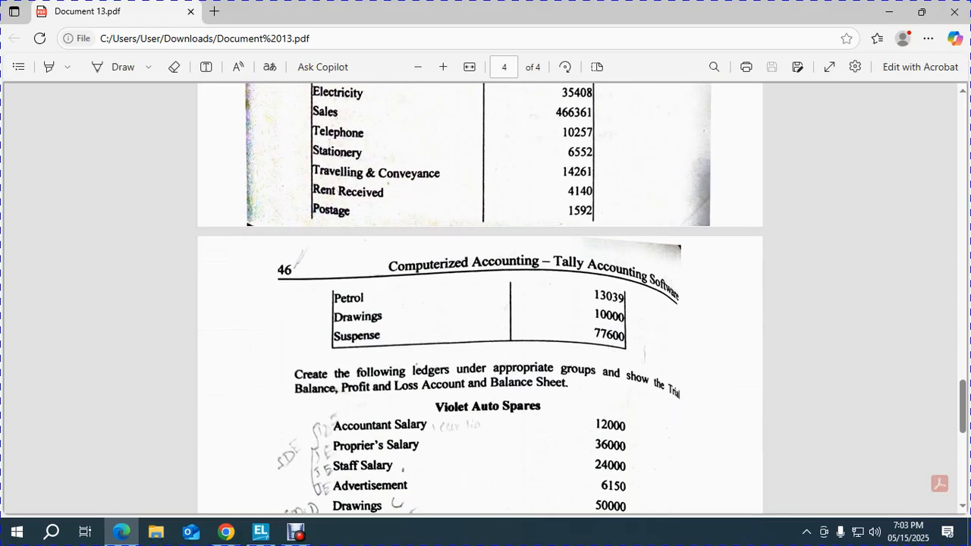
scroll(485, 296, "up", 3)
scroll(480, 298, "down", 1)
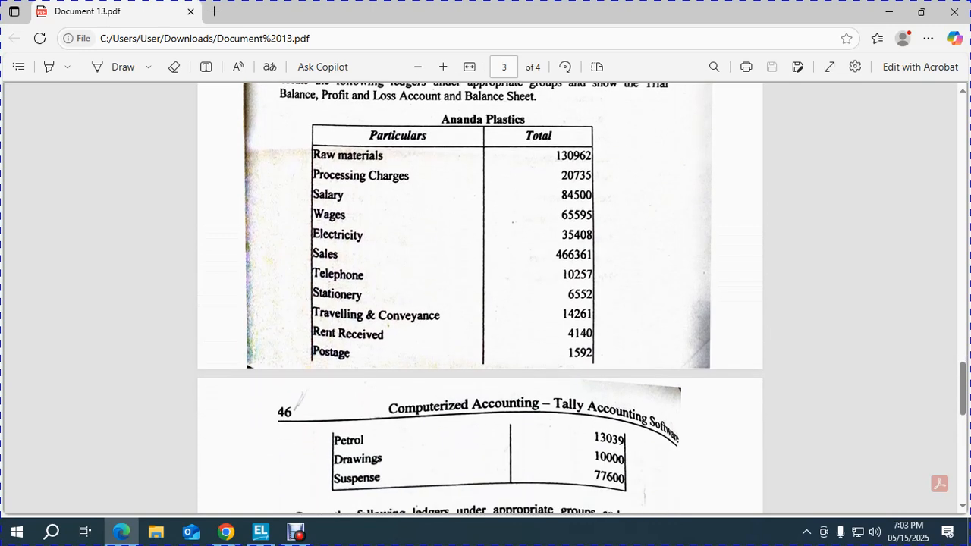
left_click(260, 532)
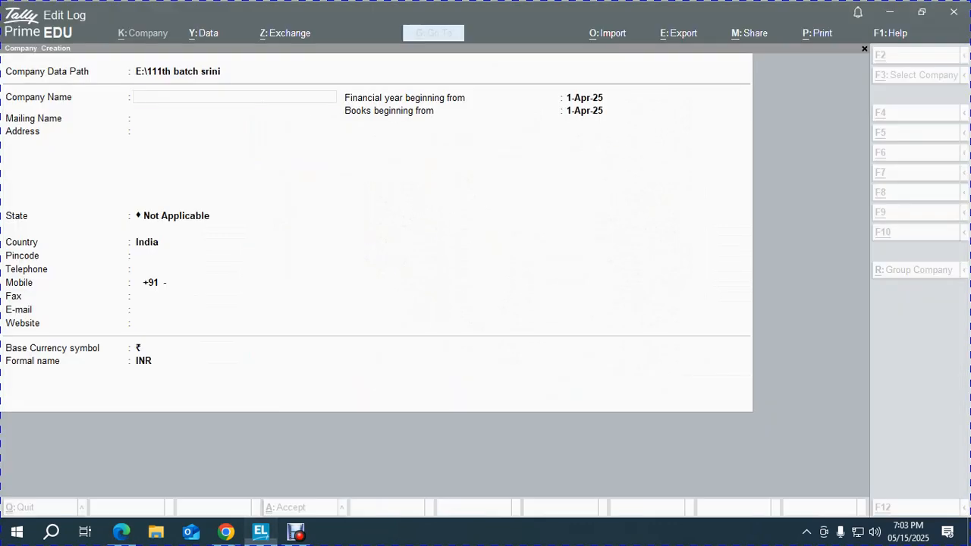
- Name the company 'ANANDA PLASTICS - F.Y. 2024-25' with mailing name 'ANANDA PLASTICS'
type("Anan")
key("Escape")
key("Escape")
type("nAMAN")
key("BackSpace")
key("BackSpace")
key("BackSpace")
type("NANDA PLASTI")
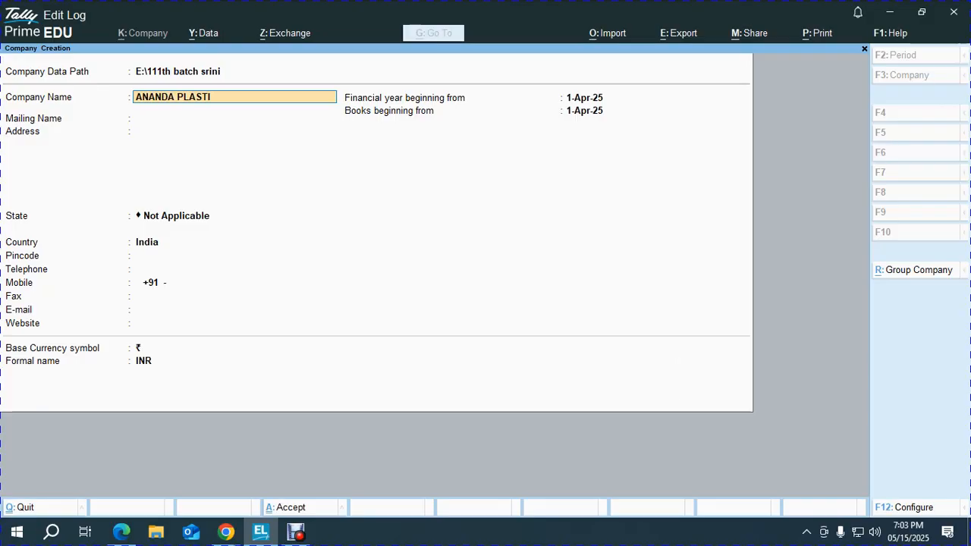
type("CS - F.Y. 2024-25")
key("Return")
key("BackSpace")
key("BackSpace")
key("BackSpace")
key("BackSpace")
key("BackSpace")
key("BackSpace")
key("BackSpace")
key("BackSpace")
key("BackSpace")
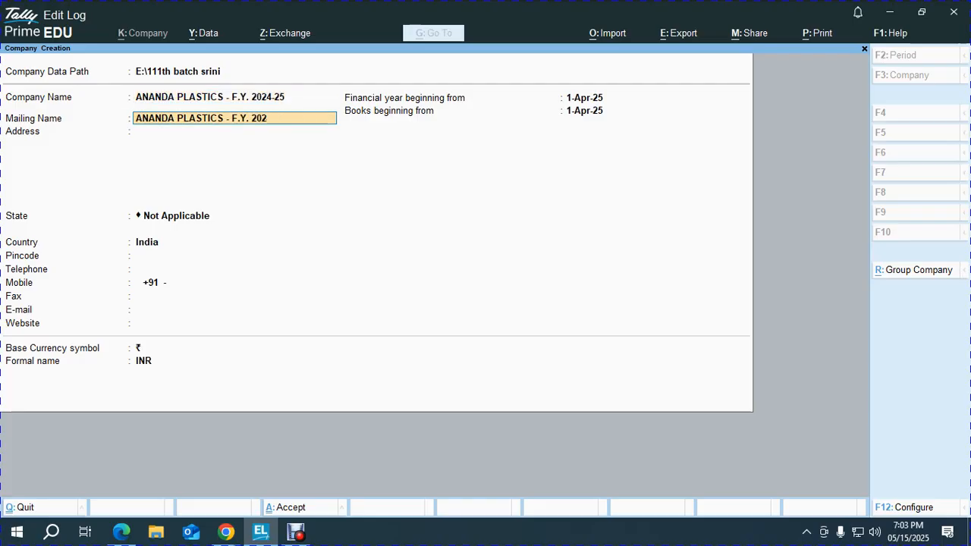
key("BackSpace")
key("BackSpace")
key("BackSpace")
key("Return")
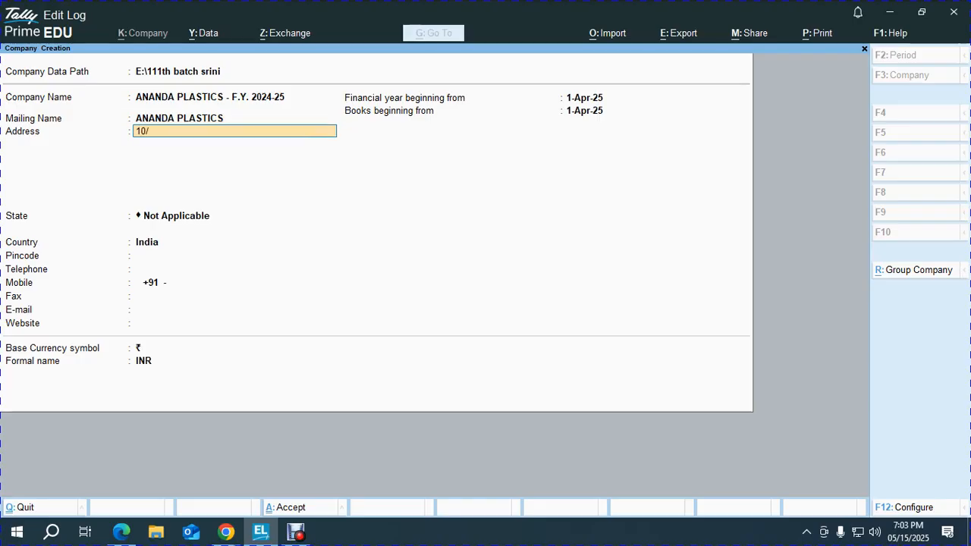
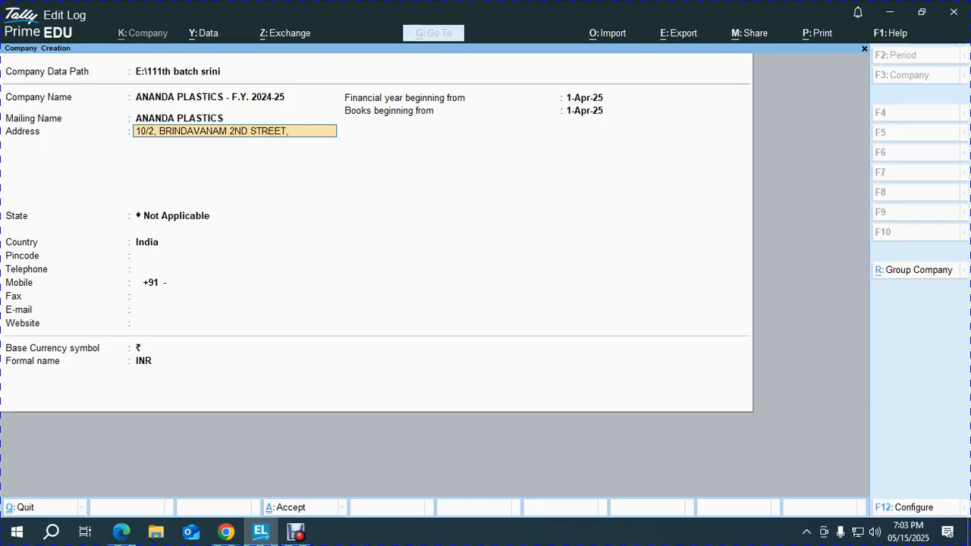
- Enter the company's three-line postal address, state Tamil Nadu and the pincode
type(",")
key("Return")
type("CHETPET")
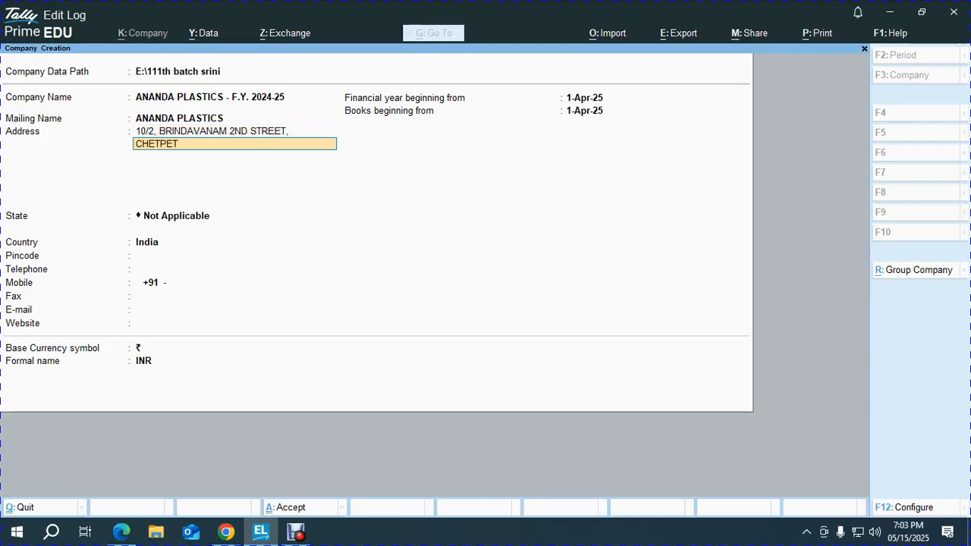
key("Return")
type("CHEN")
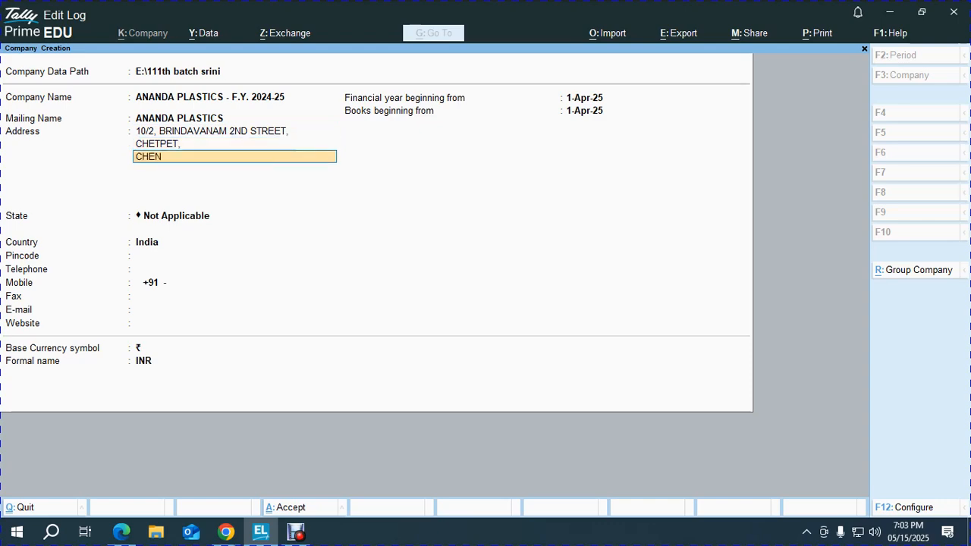
type("NAI - 600 031")
key("Return")
key("Return")
type("t")
key("Return")
type("600 031")
- Fill in the company's telephone, mobile number and e-mail, and start the financial year on 1-Apr-24
key("Return")
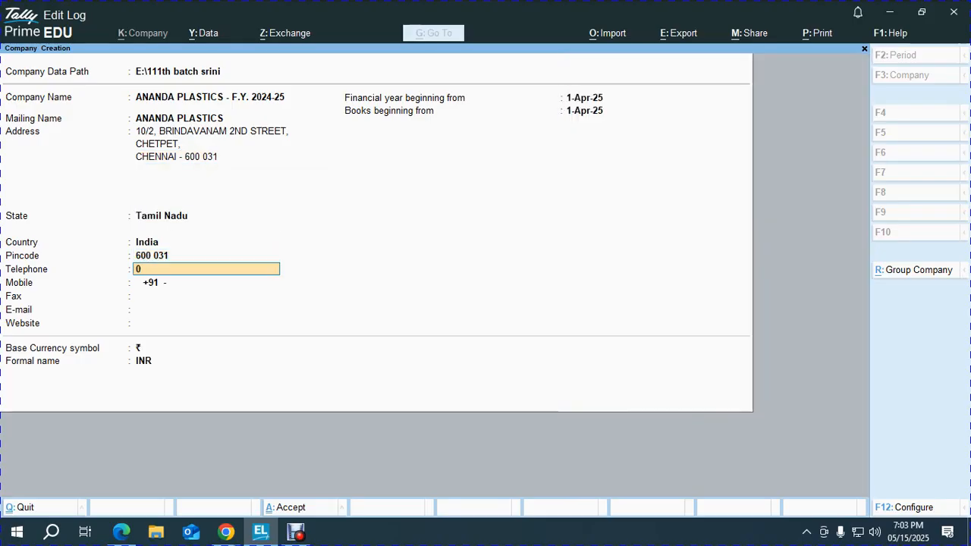
key("Return")
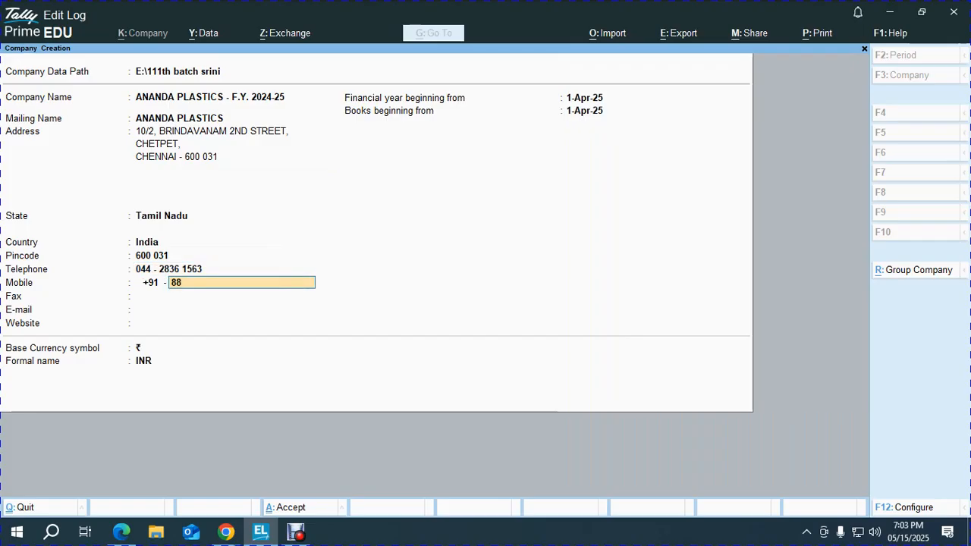
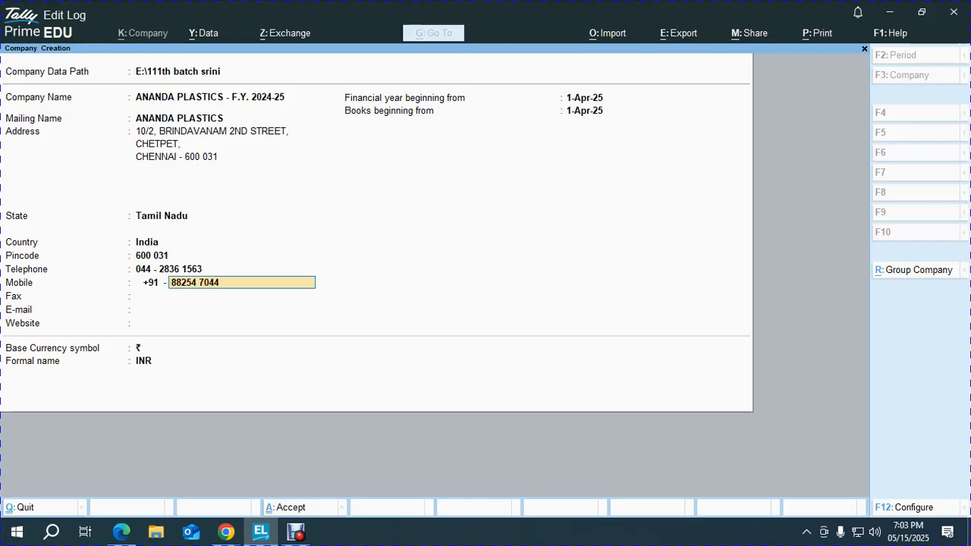
key("Return")
key("Return")
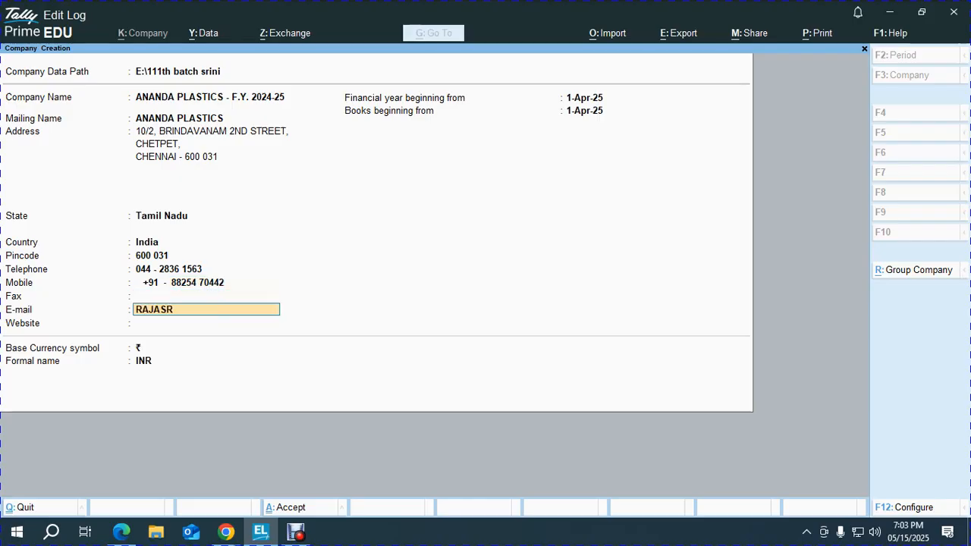
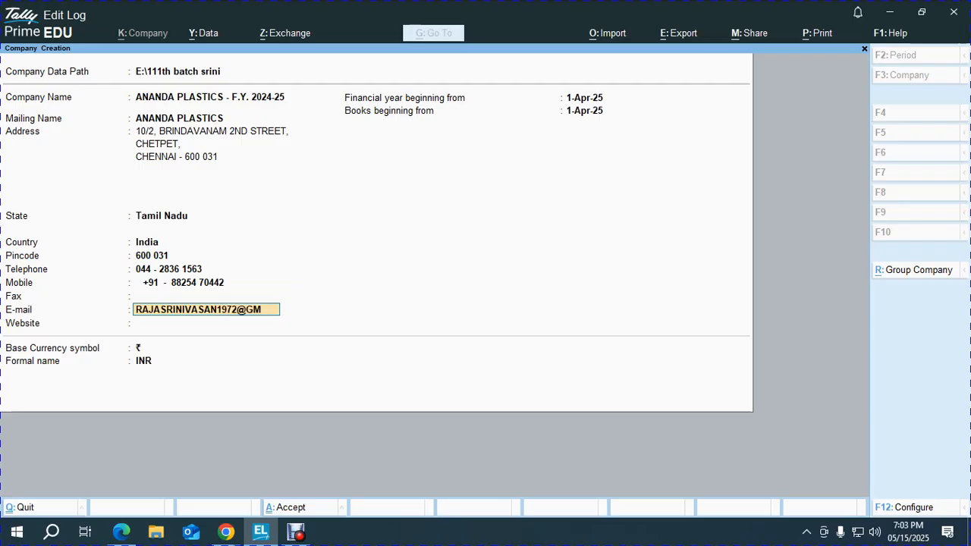
key("Return")
key("Return")
type("1.4.")
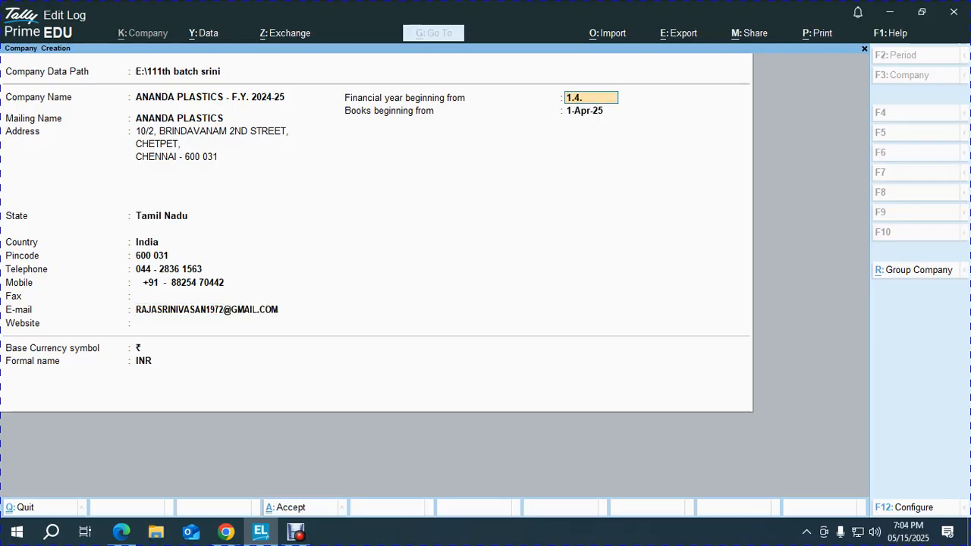
type("24")
key("Return")
key("Return")
key("Return")
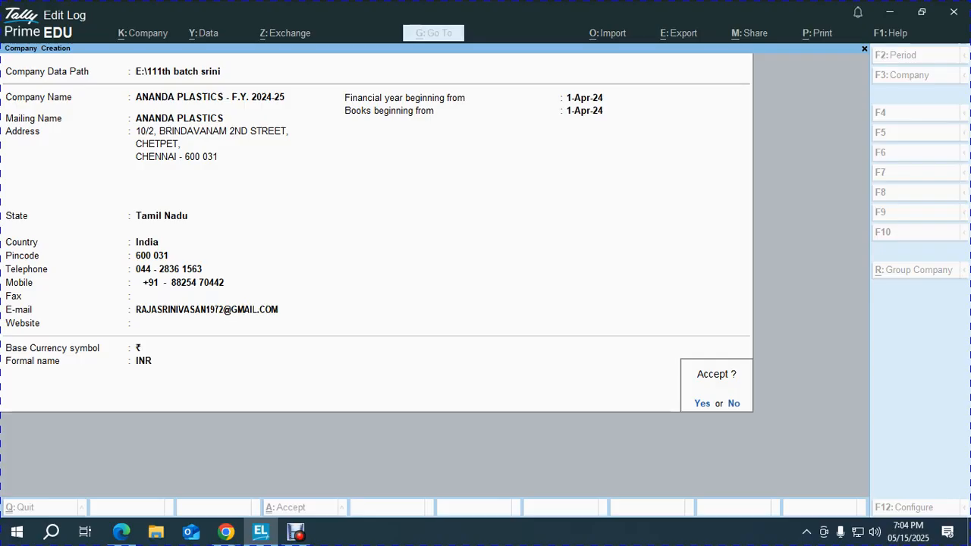
- Create the company and set bill-wise entry, inventory and GST to No
key("y")
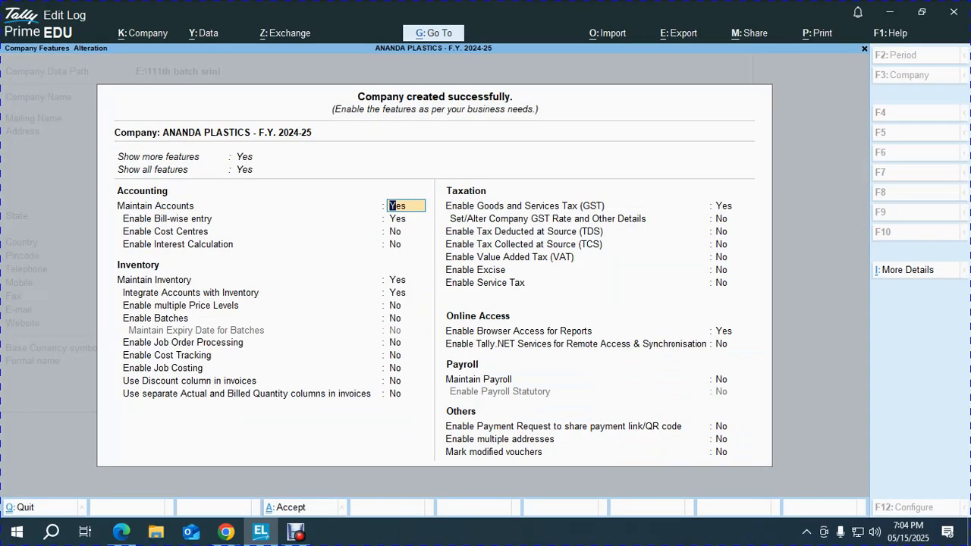
key("Return")
key("n")
key("Return")
key("Return")
key("Return")
type("N")
key("Return")
type("n")
key("Return")
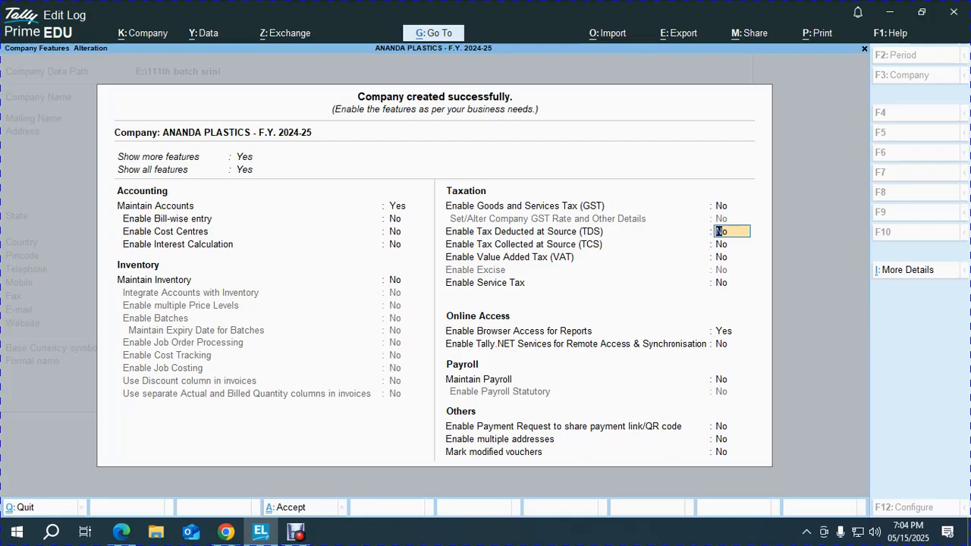
key("ctrl+a")
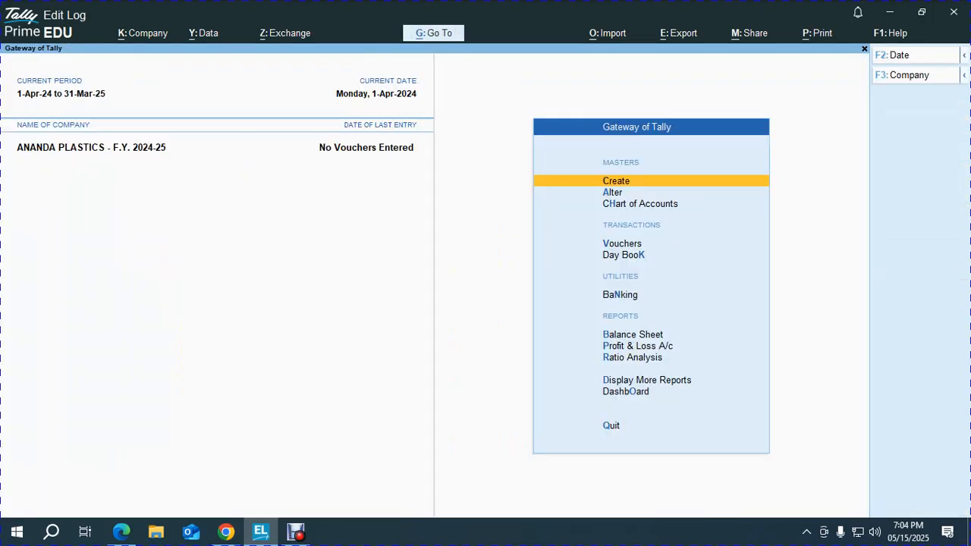
- Open the Cash ledger for alteration, compare it with the PDF ledger list, and back out
key("Down")
key("Return")
key("Return")
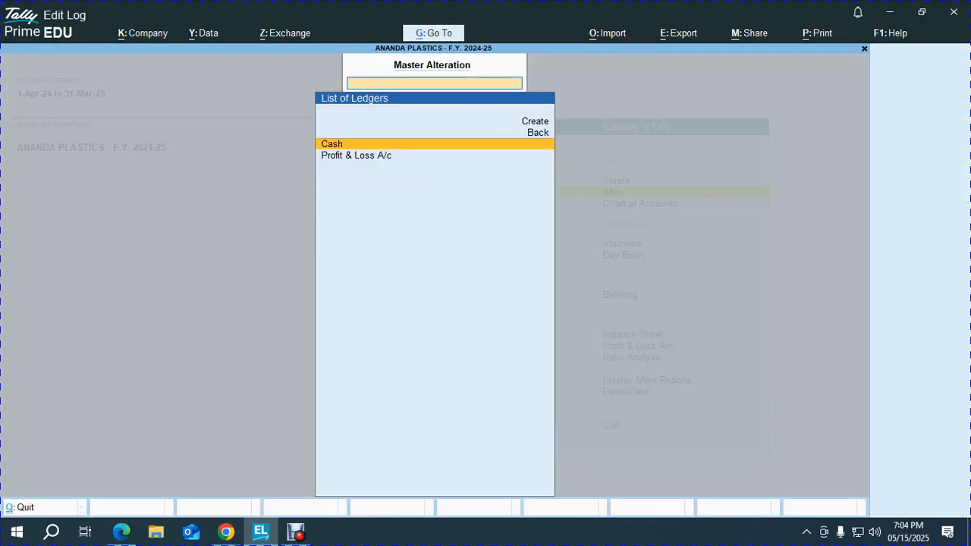
key("Return")
key("ctrl+End")
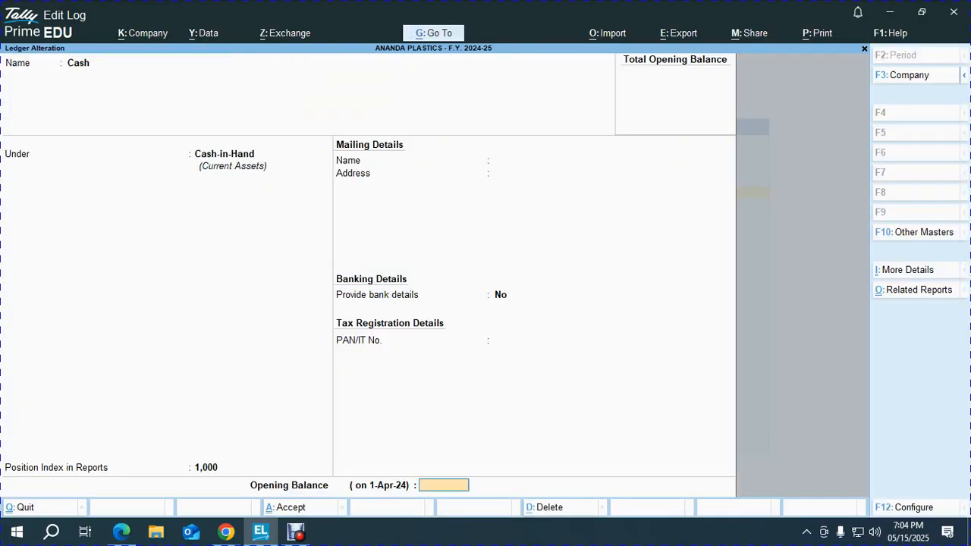
key("alt+Tab")
scroll(485, 298, "down", 2)
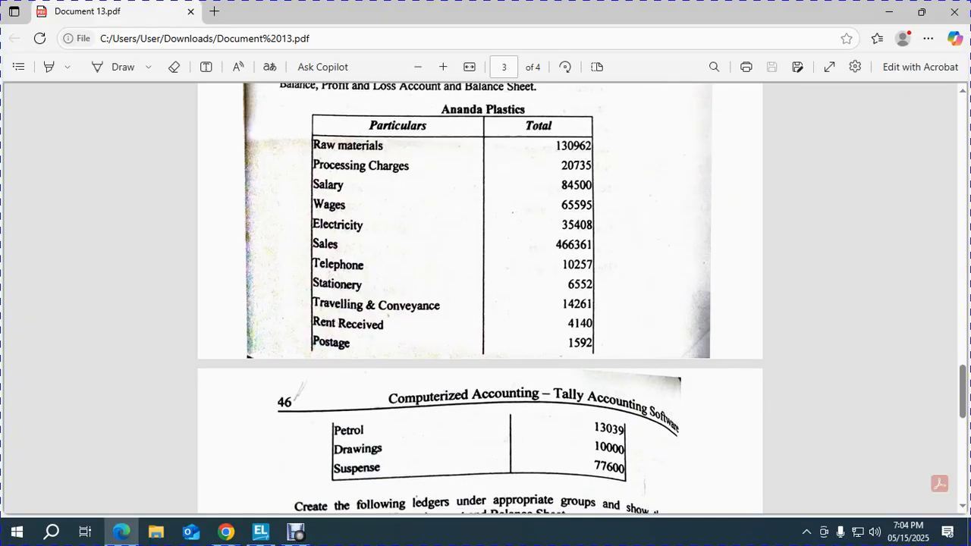
scroll(481, 298, "up", 2)
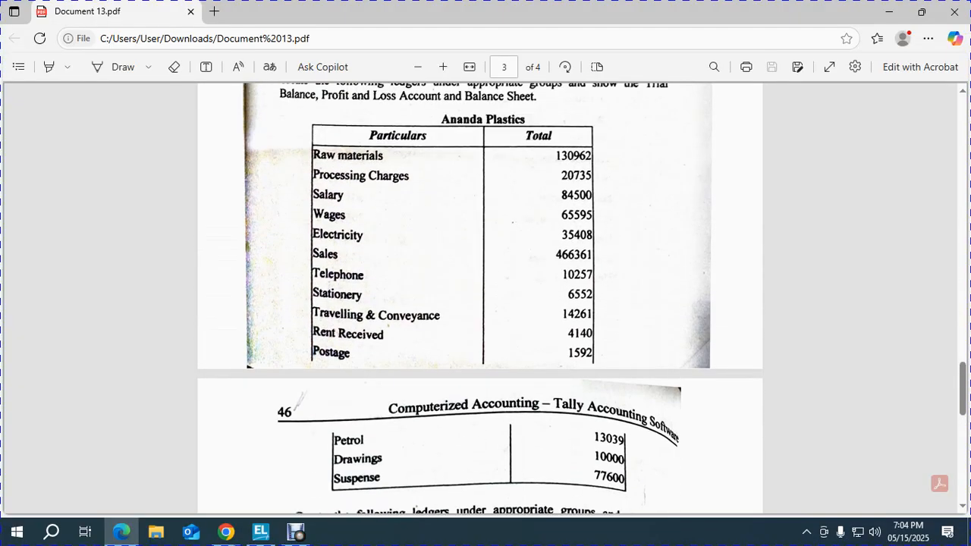
scroll(480, 299, "down", 2)
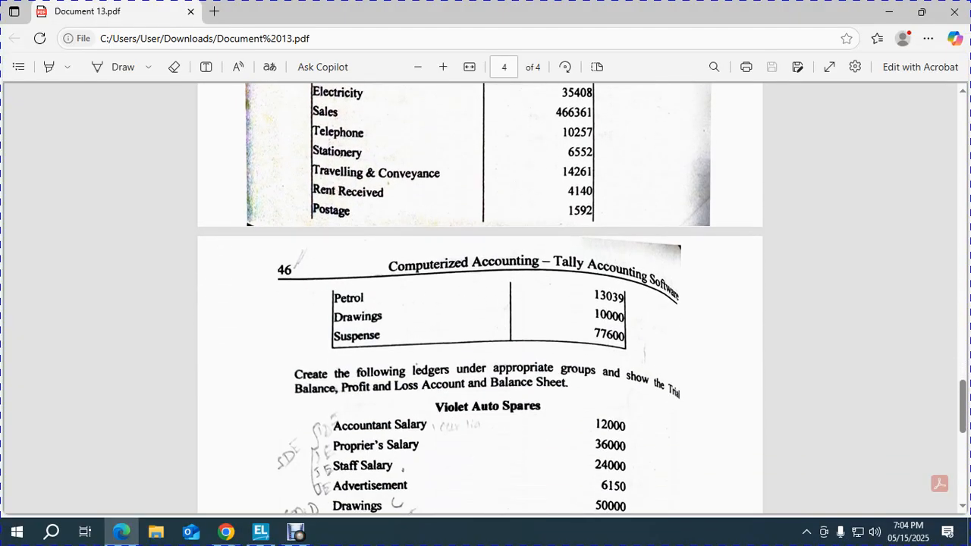
scroll(480, 298, "up", 2)
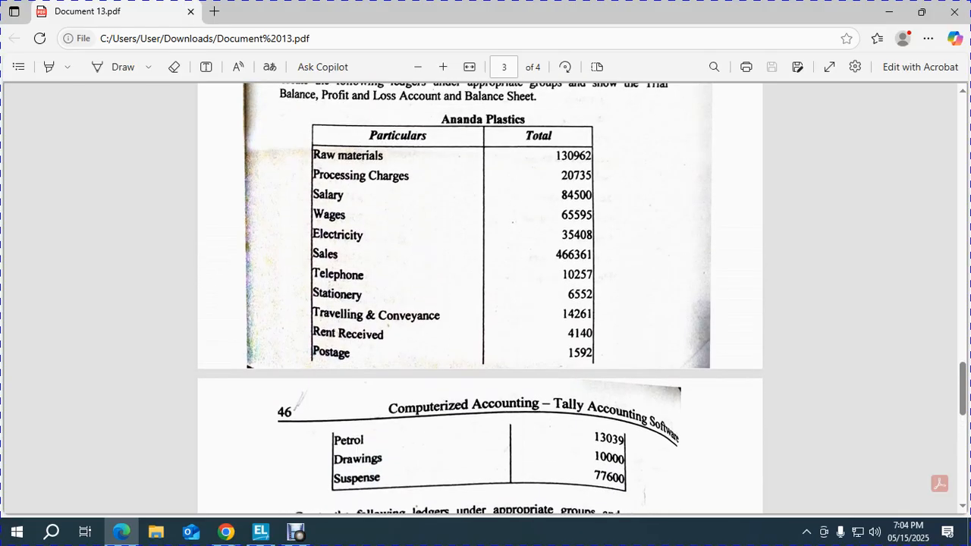
key("alt+Tab")
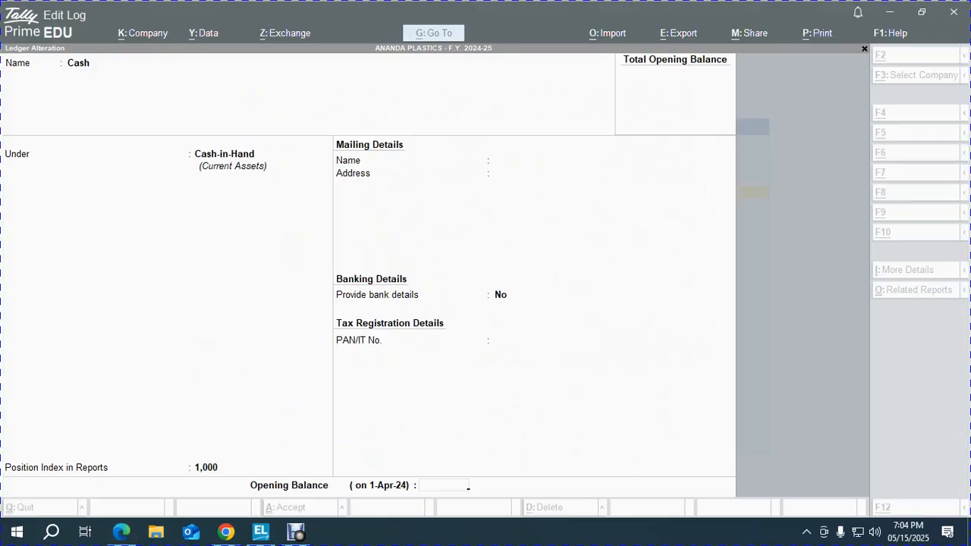
key("Escape")
key("Escape")
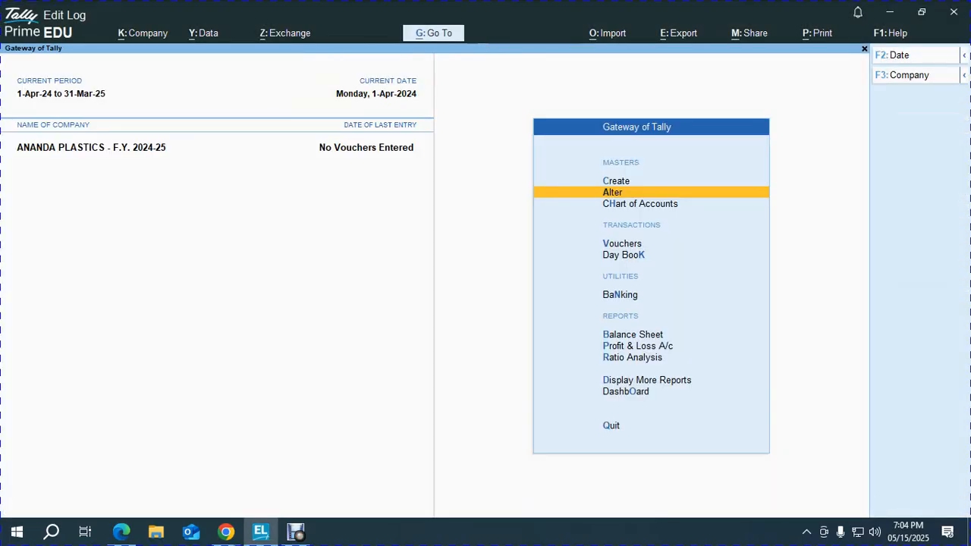
- Go to Chart of Accounts > Ledgers and start Multi Ledger Creation
key("Down")
key("Return")
key("Return")
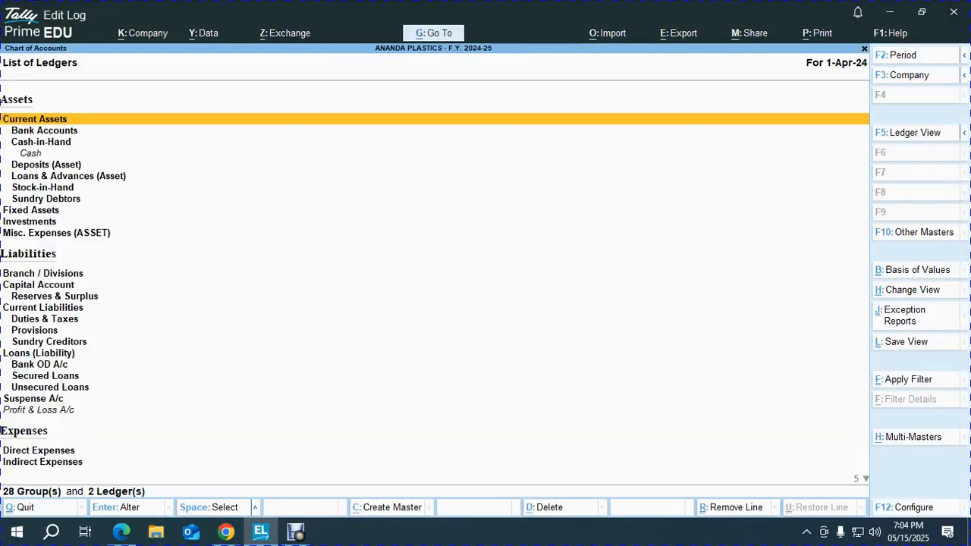
key("alt+h")
key("Return")
key("Return")
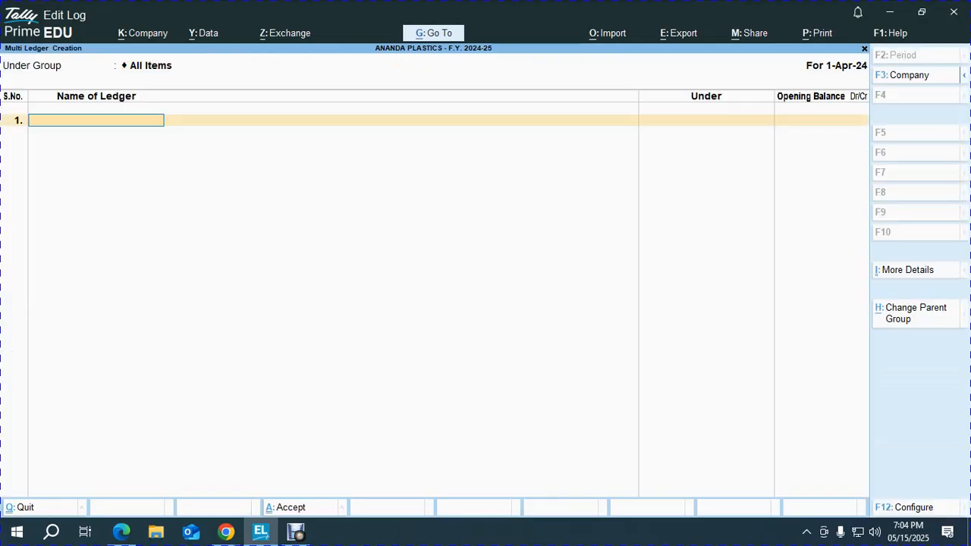
- Create RAW MATERIALS under Purchase Accounts with a 130962 Dr opening balance
key("alt+Tab")
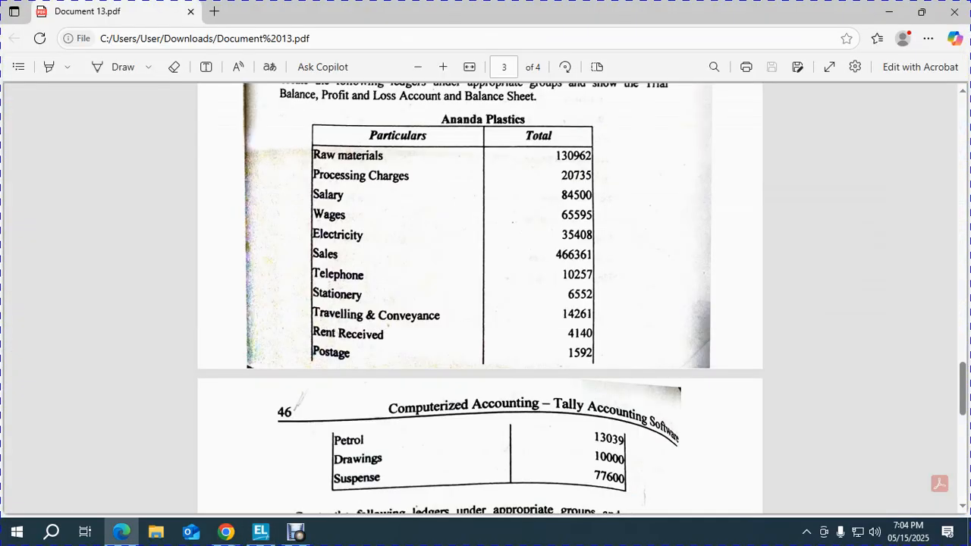
key("alt+Tab")
type("RA")
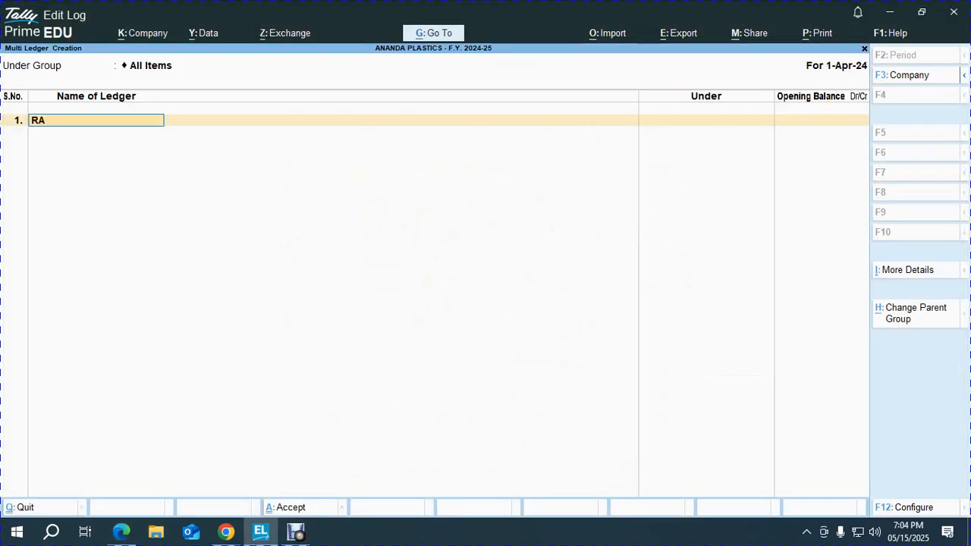
type("SW MATERIALS")
key("Return")
type("PUR")
key("Return")
key("alt+Tab")
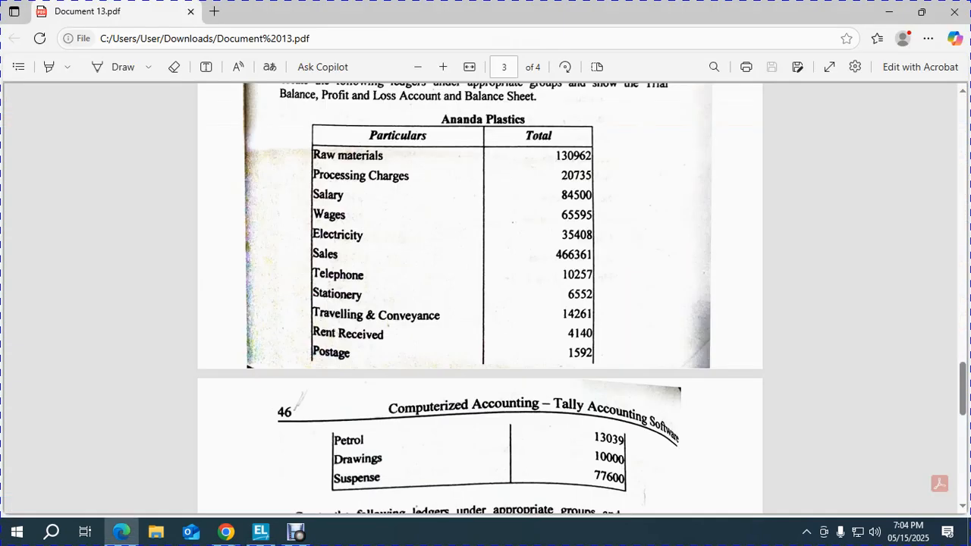
key("alt+Tab")
type("130960")
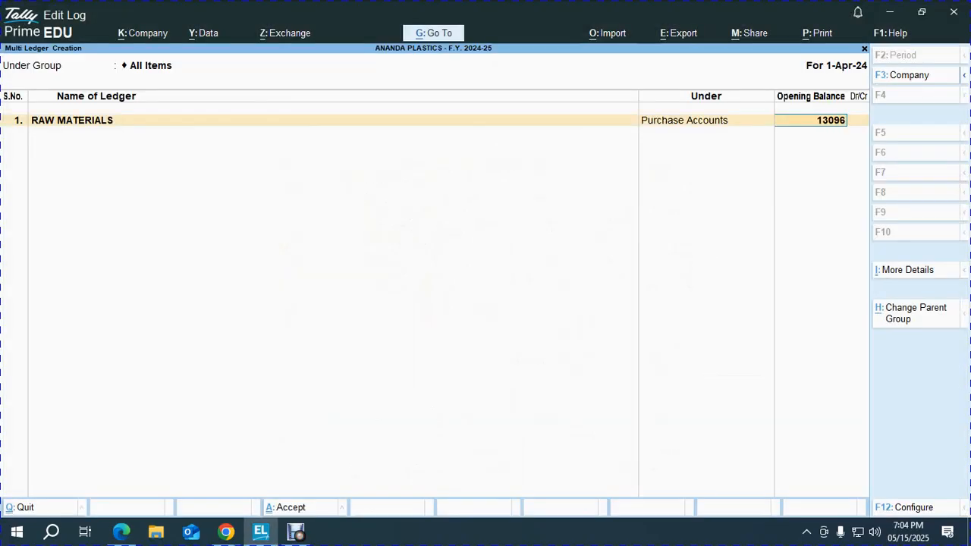
key("BackSpace")
type("2")
key("Return")
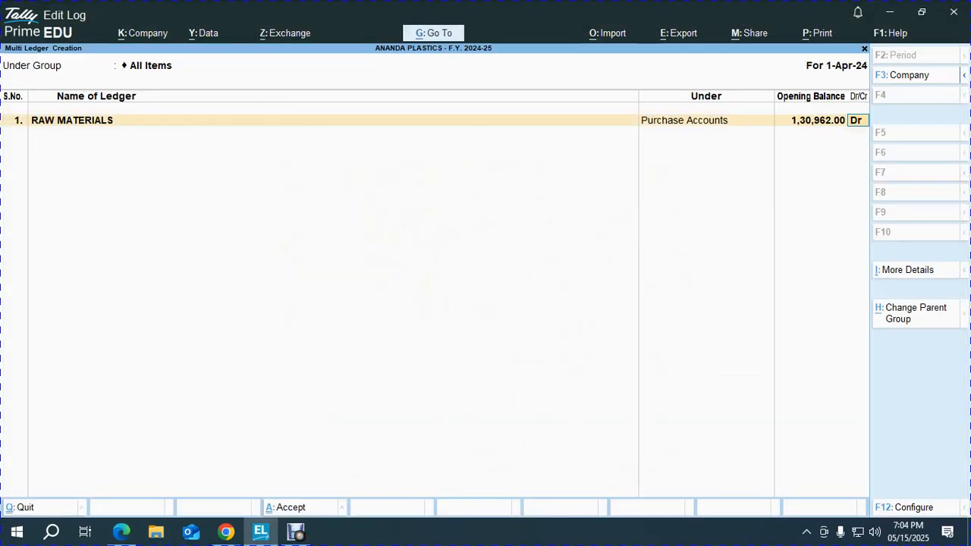
key("Return")
key("alt+Tab")
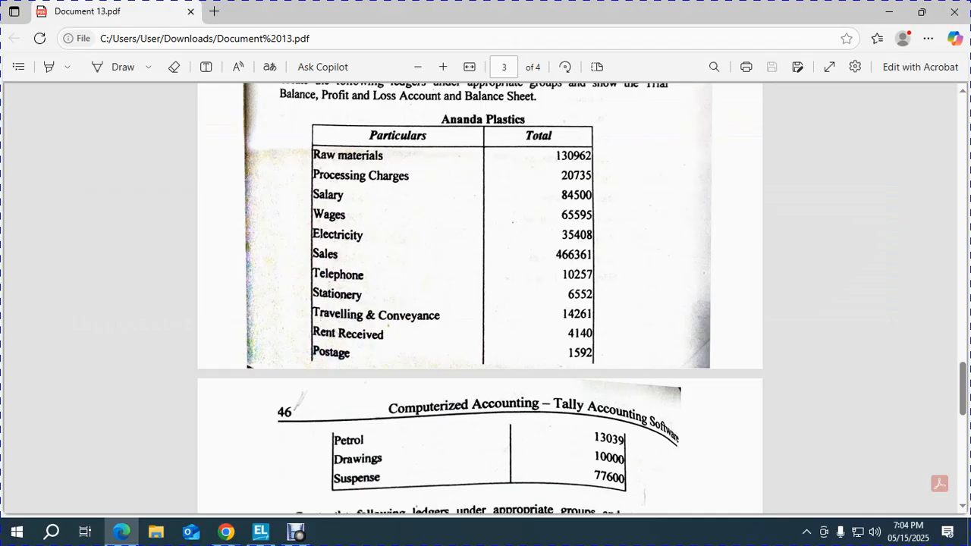
- Create PROCESSING CHARGES under Indirect Expenses with a 20735 Dr opening balance
key("alt+Tab")
type("PROCESSING CHARGES")
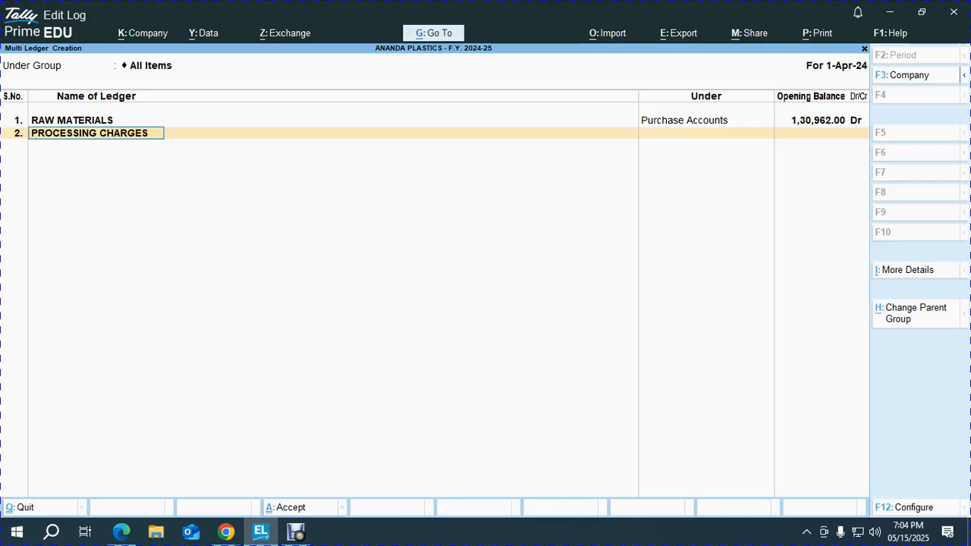
key("Return")
type("ind")
key("Return")
key("alt+Tab")
key("alt+Tab")
type("20735")
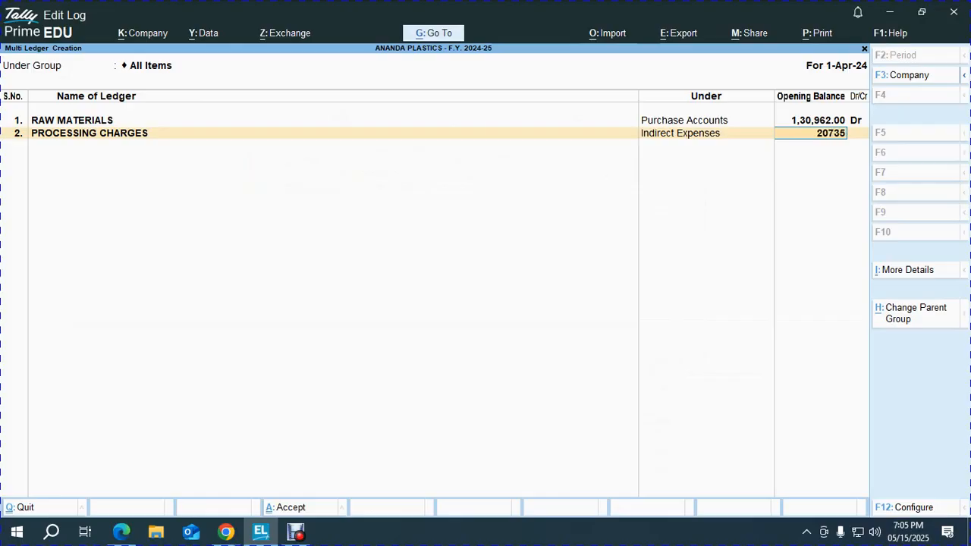
key("Return")
- Create SALARY under Indirect Expenses with an 84500 Dr opening balance
key("alt+Tab")
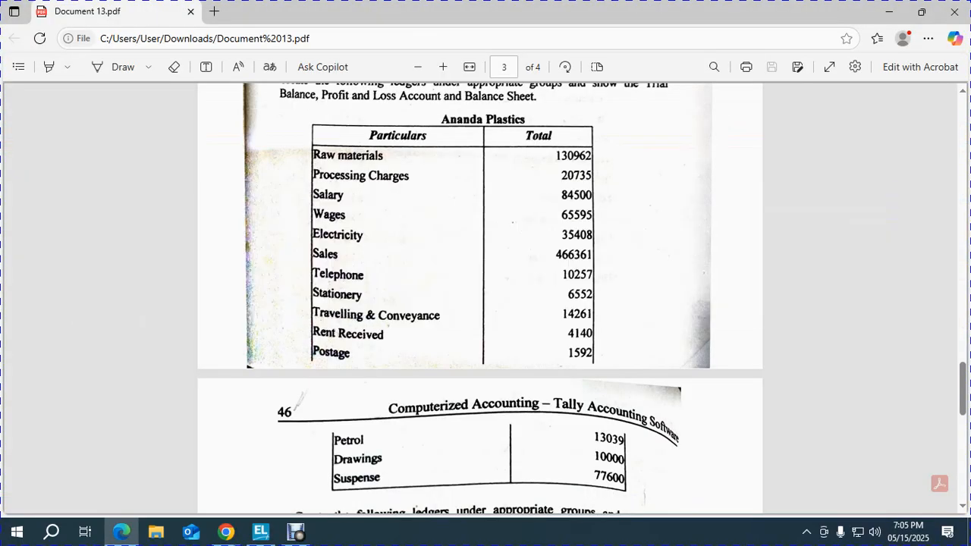
key("alt+Tab")
type("SALARY")
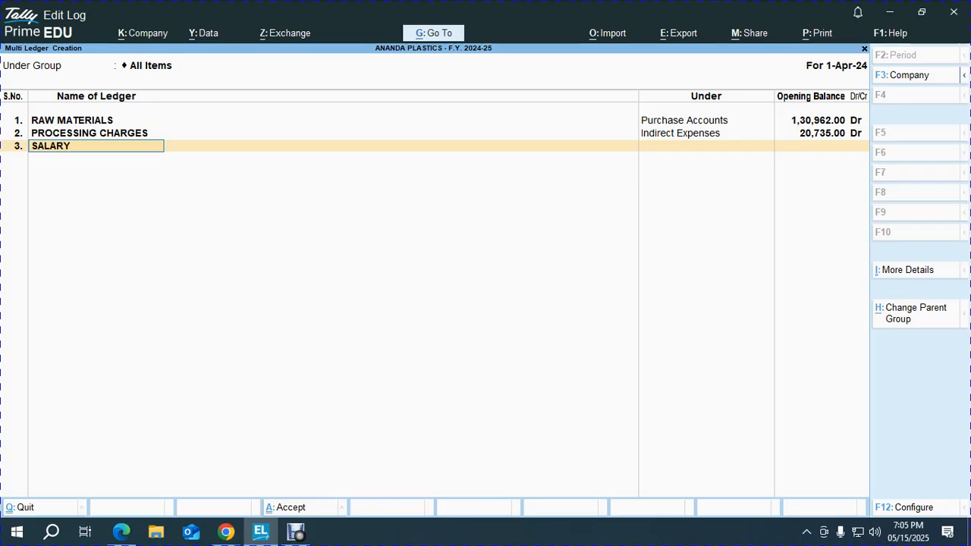
key("Return")
type("ind")
key("Down")
key("Down")
key("Return")
key("alt+Tab")
key("alt+Tab")
type("8450")
type("00.00")
key("Return")
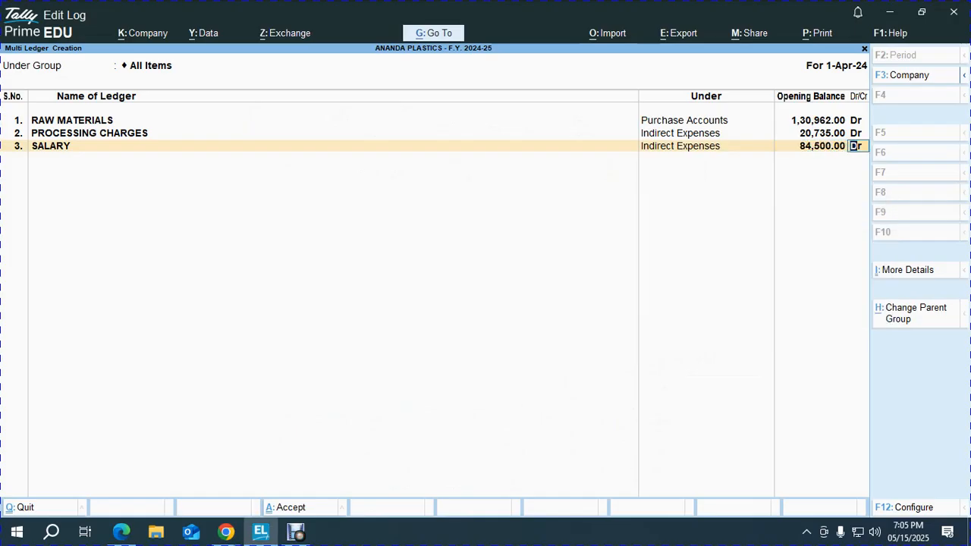
key("alt+Tab")
key("alt+Tab")
- Create WAGES under Direct Expenses with a 65595 Dr opening balance
type("WAGES")
key("Return")
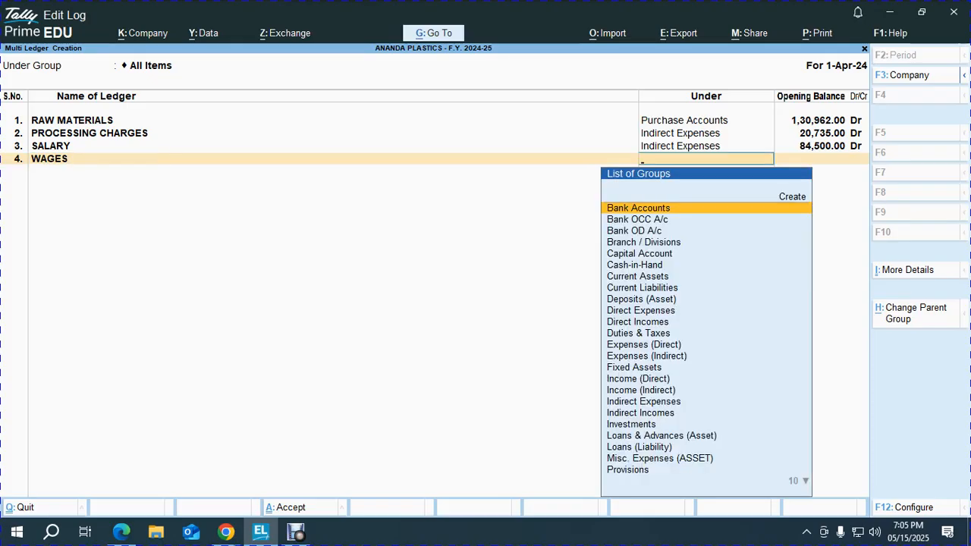
type("dir")
key("Return")
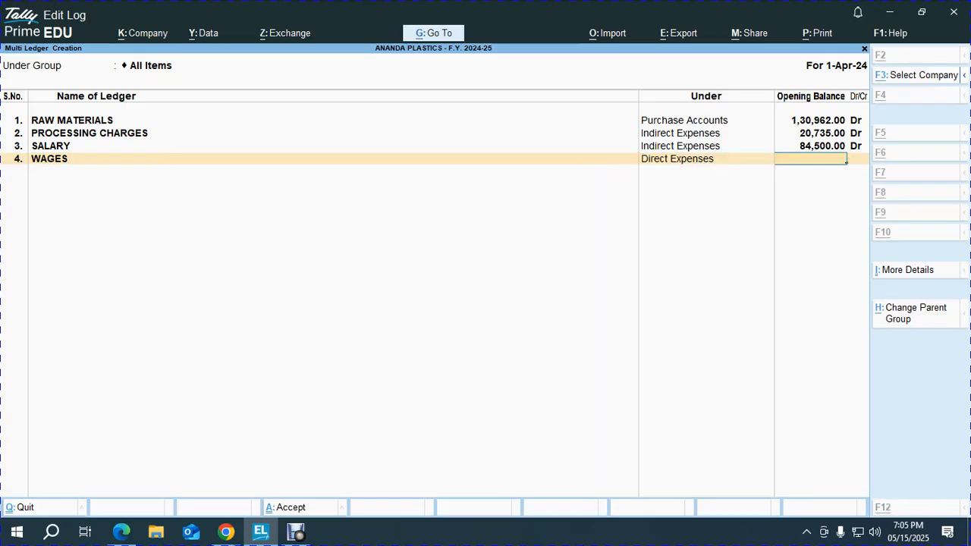
key("alt+Tab")
key("alt+Tab")
type("65595")
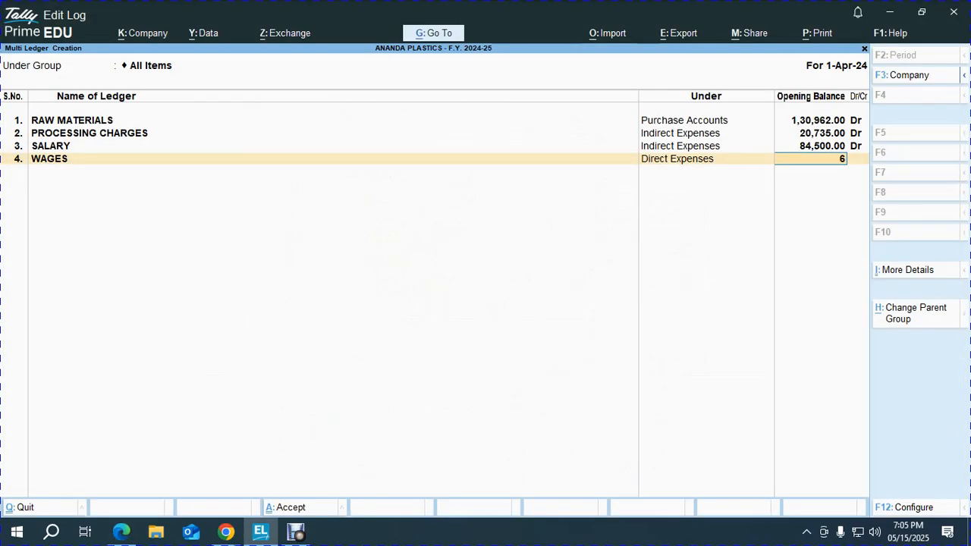
key("Return")
key("Return")
key("alt+Tab")
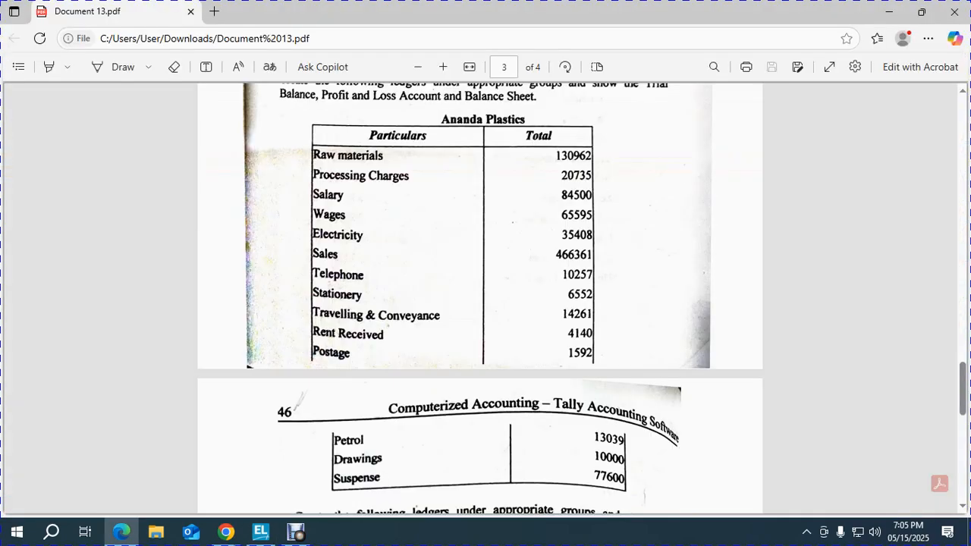
key("alt+Tab")
- Create ELECTRICITY under Indirect Expenses with a 35408 Dr opening balance
type("Elecrtr")
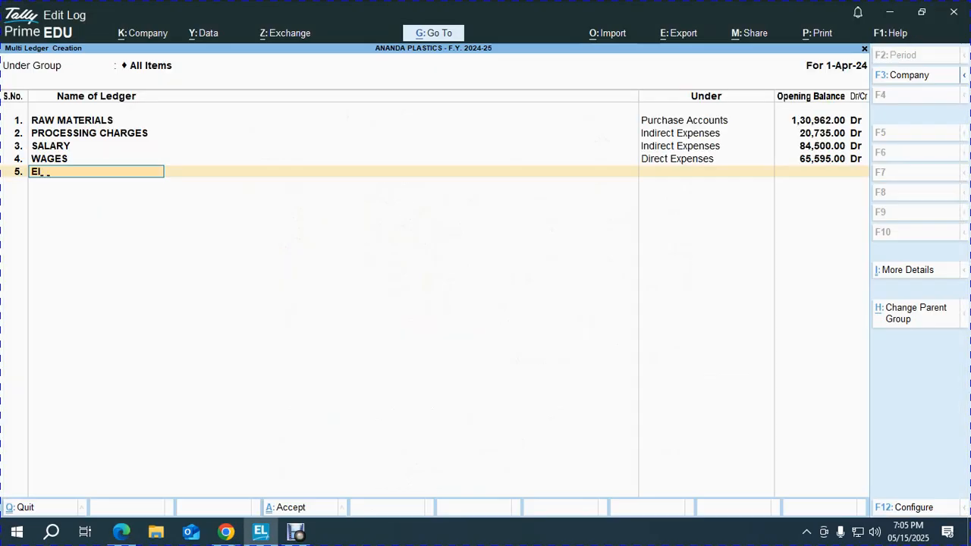
key("BackSpace")
key("BackSpace")
key("BackSpace")
key("BackSpace")
key("BackSpace")
key("BackSpace")
key("BackSpace")
type("ELECTRICIRT")
key("BackSpace")
key("BackSpace")
type("TY")
key("Return")
type("ind")
key("Return")
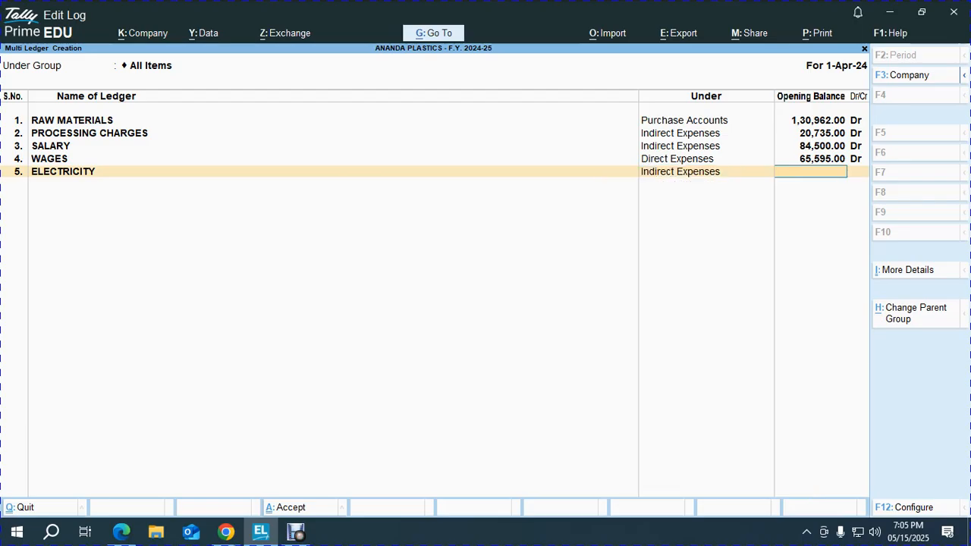
key("alt+Tab")
key("alt+Tab")
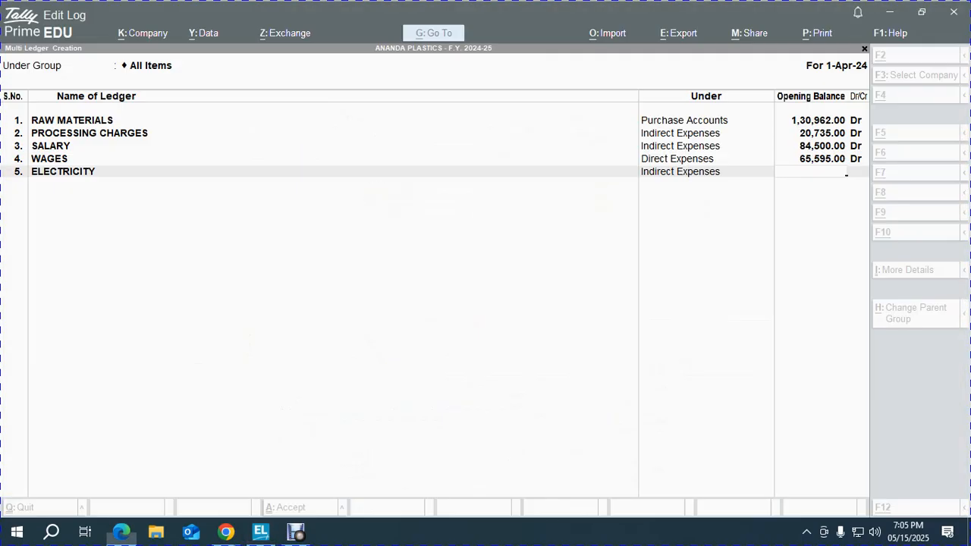
type("35408")
key("Return")
key("Return")
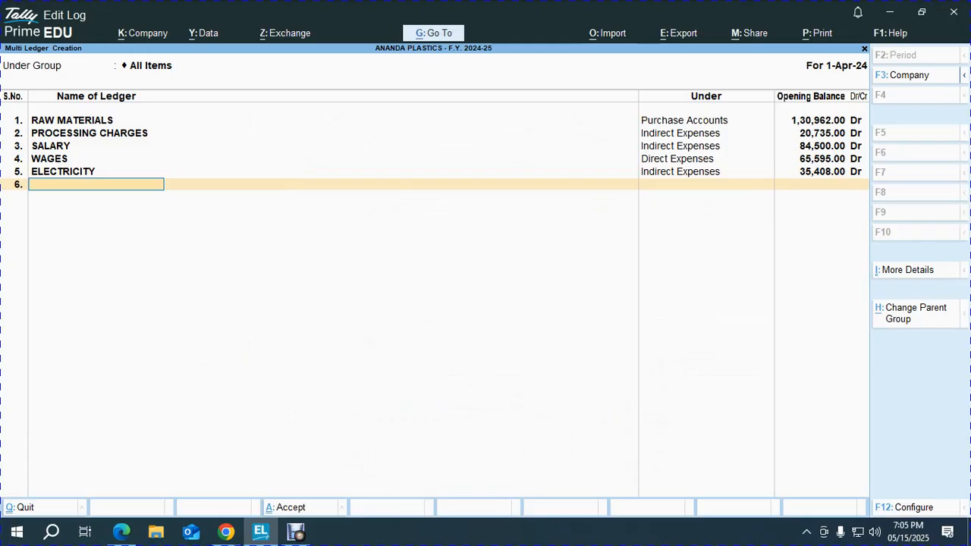
- Create SALES under Sales Accounts with a 466361 Cr opening balance
key("alt+Tab")
key("alt+Tab")
type("SALES")
key("Return")
type("SA")
key("Return")
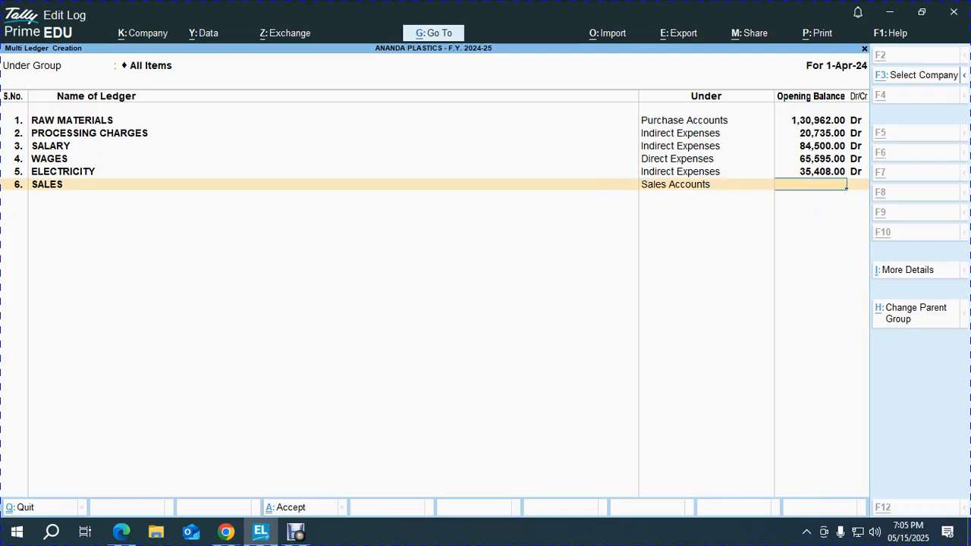
key("alt+Tab")
key("alt+Tab")
type("466")
key("alt+Tab")
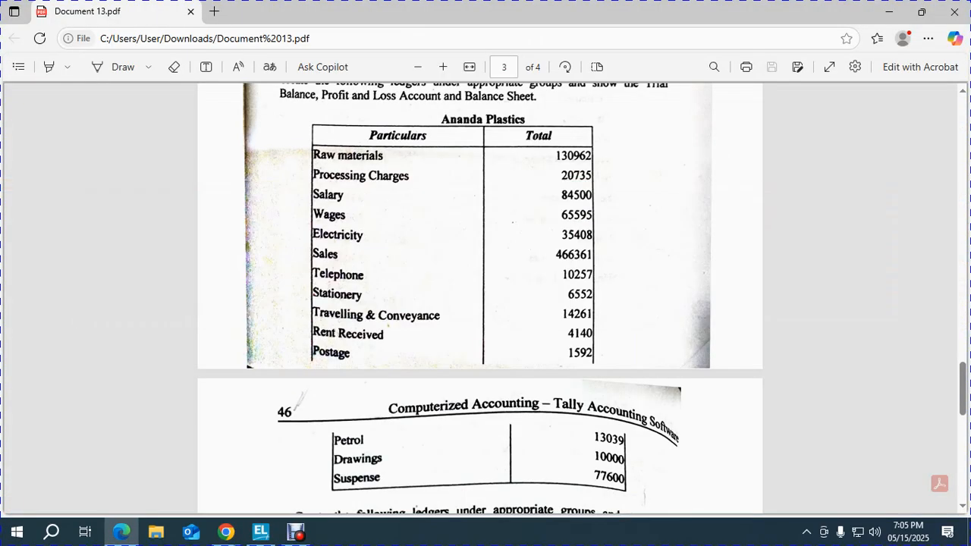
key("alt+Tab")
type("361")
key("Return")
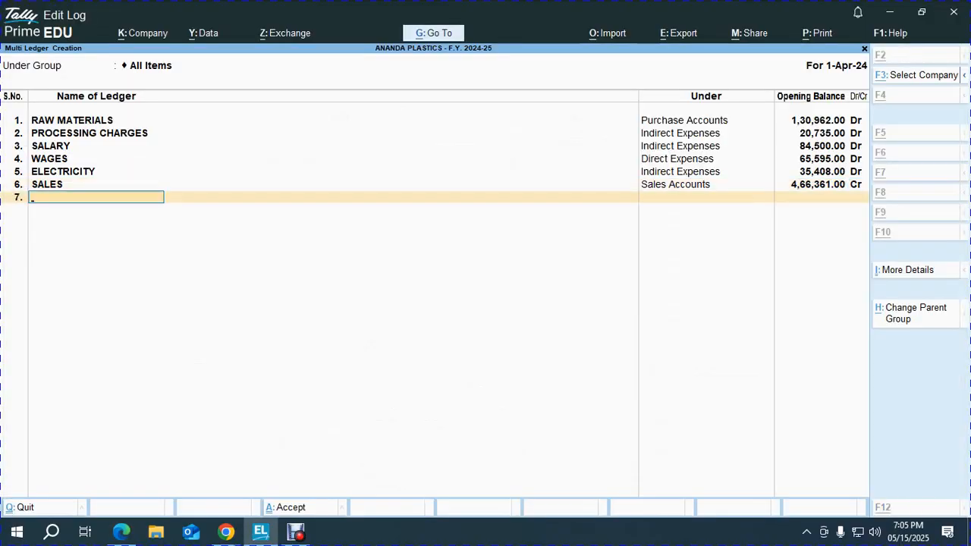
- Create TELEPHONE under Fixed Assets with a 10257 Dr opening balance
key("alt+Tab")
key("alt+Tab")
type("GTE")
key("BackSpace")
key("BackSpace")
key("BackSpace")
type("TELEL")
key("BackSpace")
type("PHONE")
key("Return")
type("F")
key("Return")
key("alt+Tab")
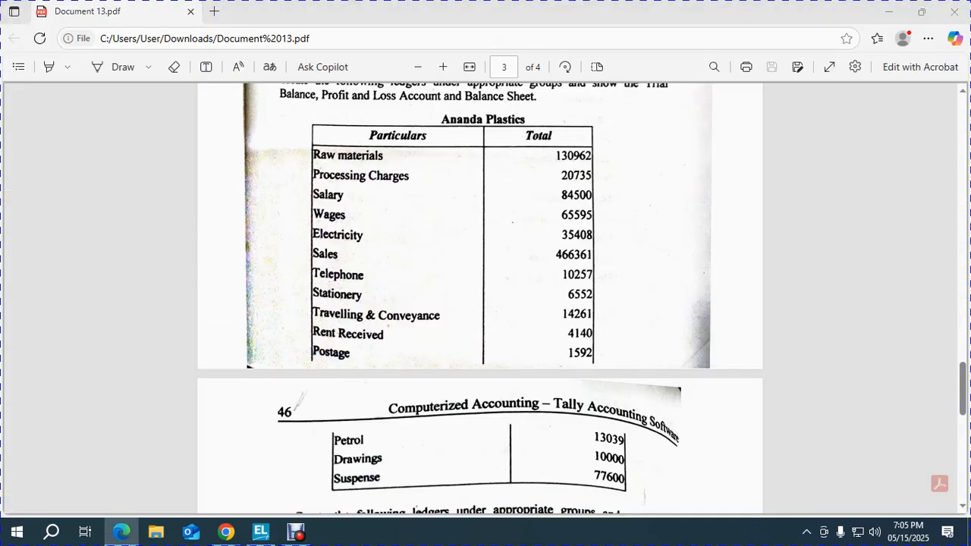
key("alt+Tab")
type("10257")
key("Return")
- Start the next ledger row with the name STATIONARY
key("Return")
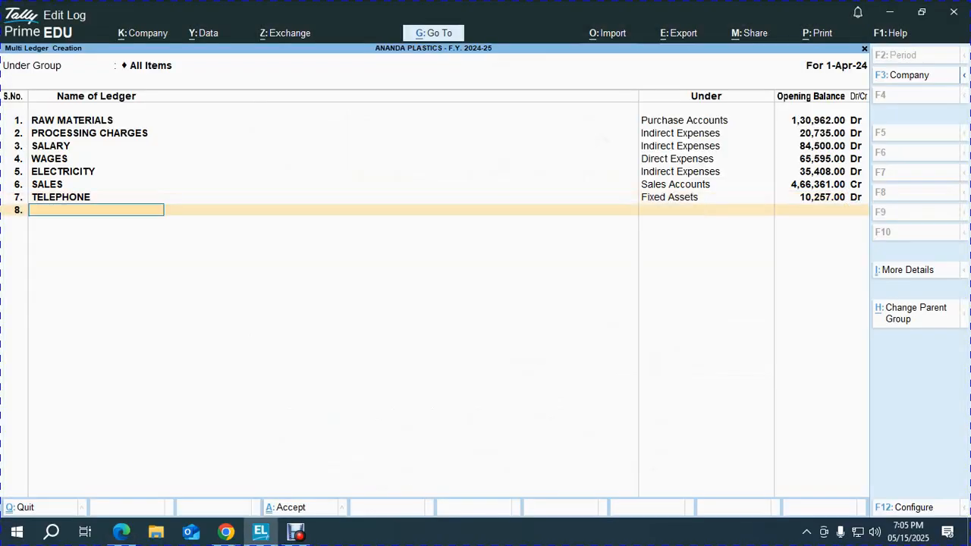
key("alt+Tab")
key("alt+Tab")
type("STATIONARY")
- Finish the STATIONARY ledger under Indirect Expenses with a 6,552 debit opening balance
key("Return")
type("IND")
key("Down")
key("Down")
key("Return")
key("alt+Tab")
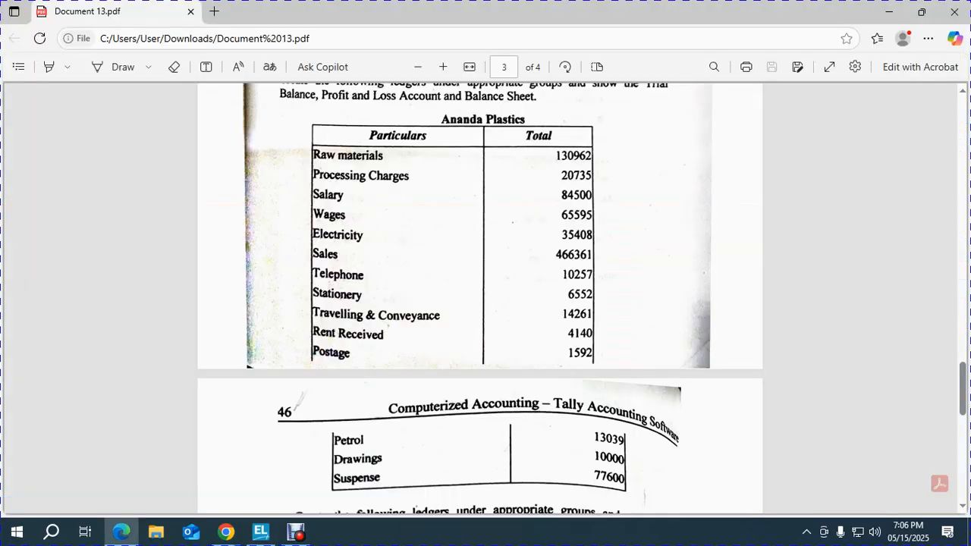
type("6552")
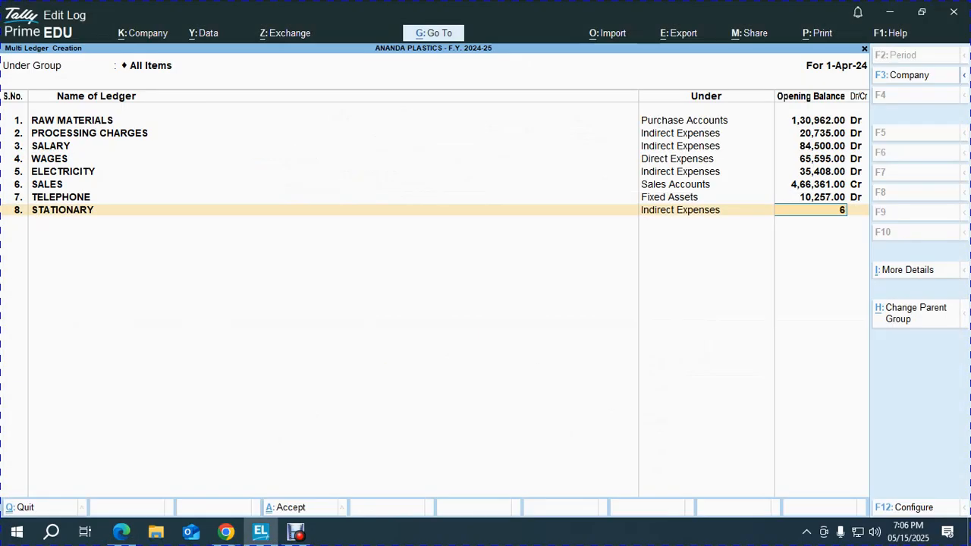
key("Return")
key("Return")
- Add TRAVELLING & CONVEYANCE under Indirect Expenses with a 14,261 opening balance
key("alt+Tab")
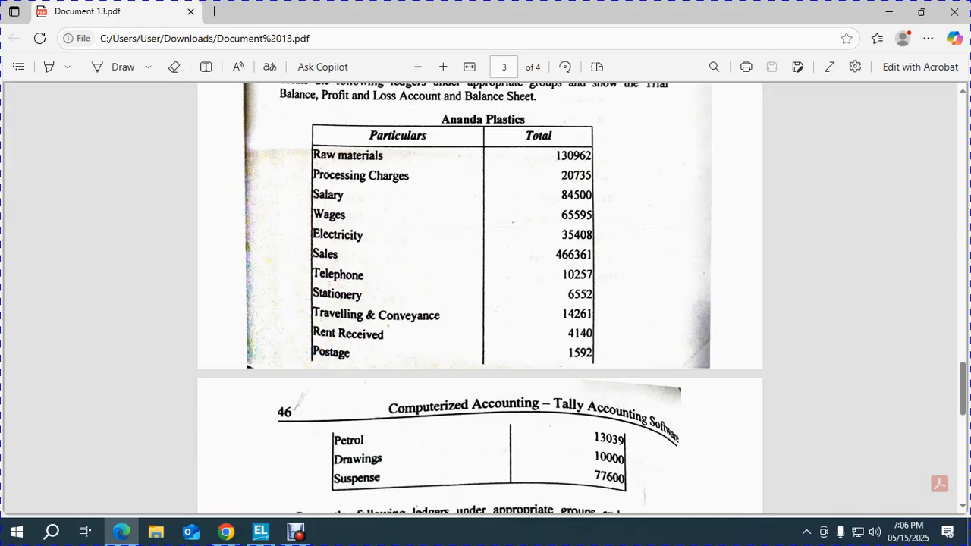
key("alt+Tab")
type("TRAVE")
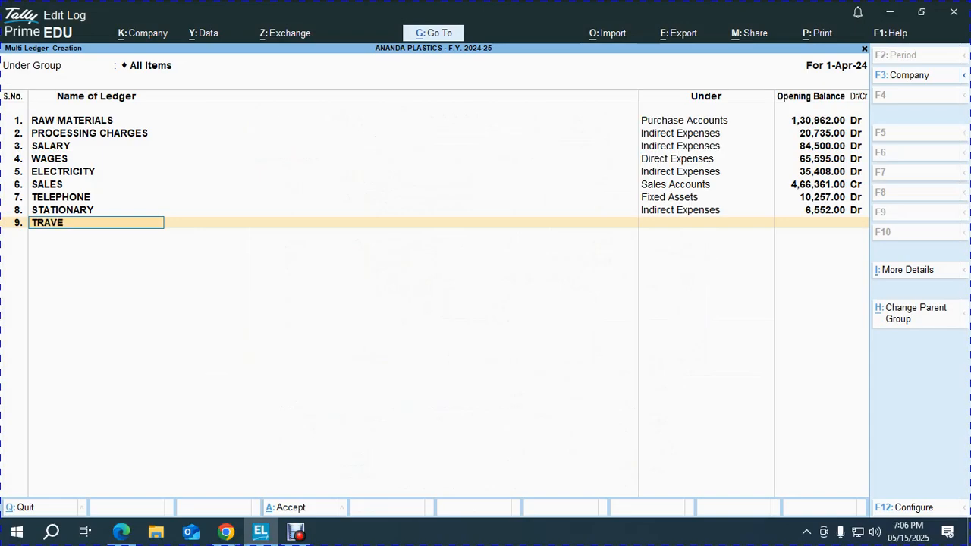
type("LLING & CONVEYANCE")
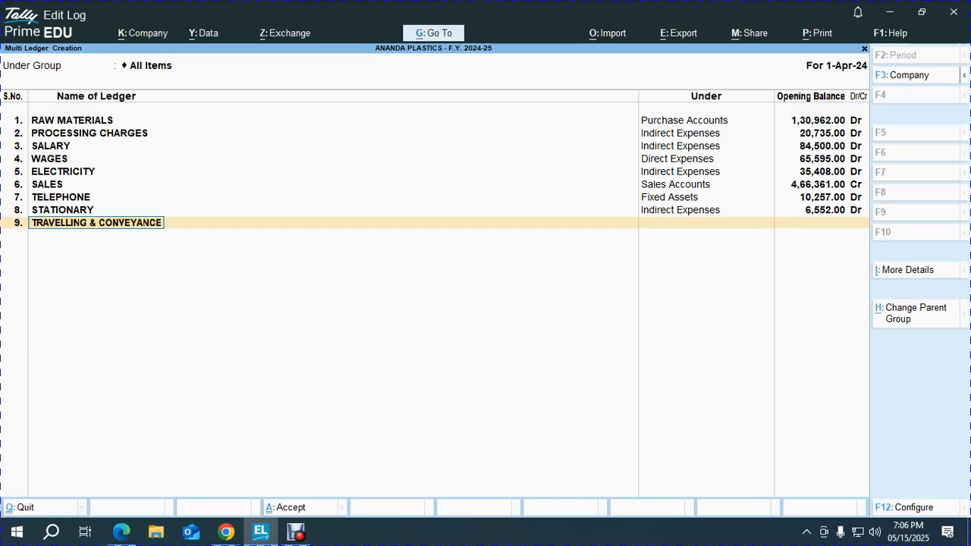
key("Return")
type("IND")
key("Return")
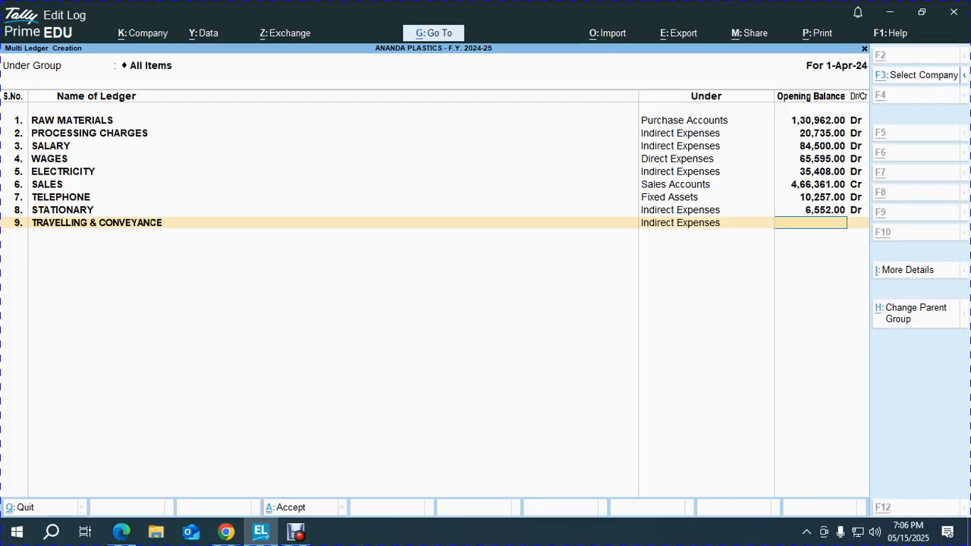
key("alt+Tab")
- Add RENT RECEIVED under Indirect Incomes with a 4,140 Cr opening balance
key("alt+Tab")
type("14261")
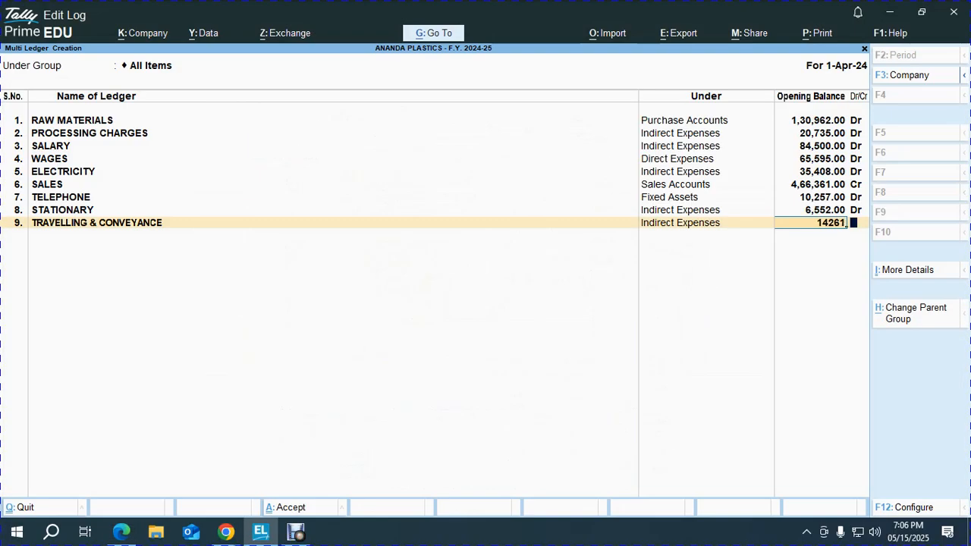
key("Return")
key("alt+Tab")
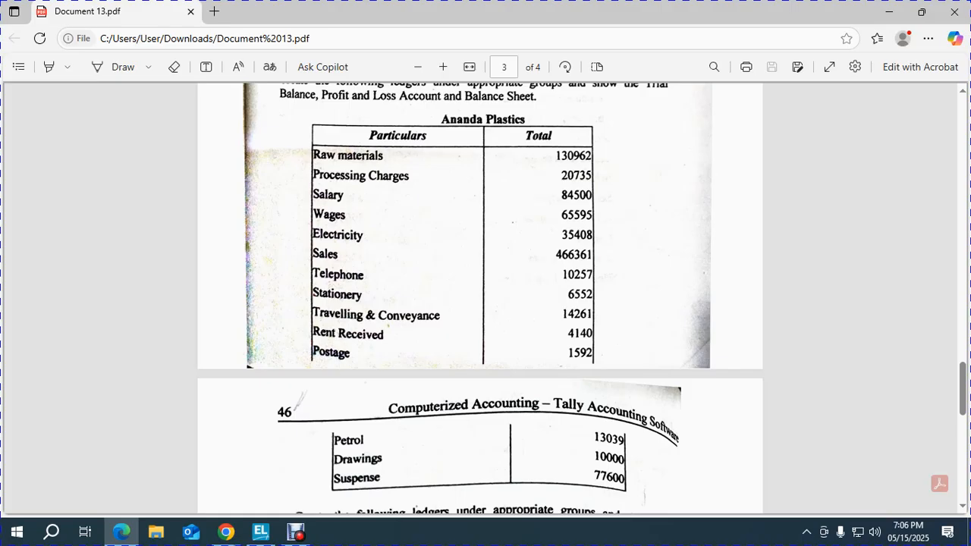
key("alt+Tab")
type("RENT RECEIVED")
key("Return")
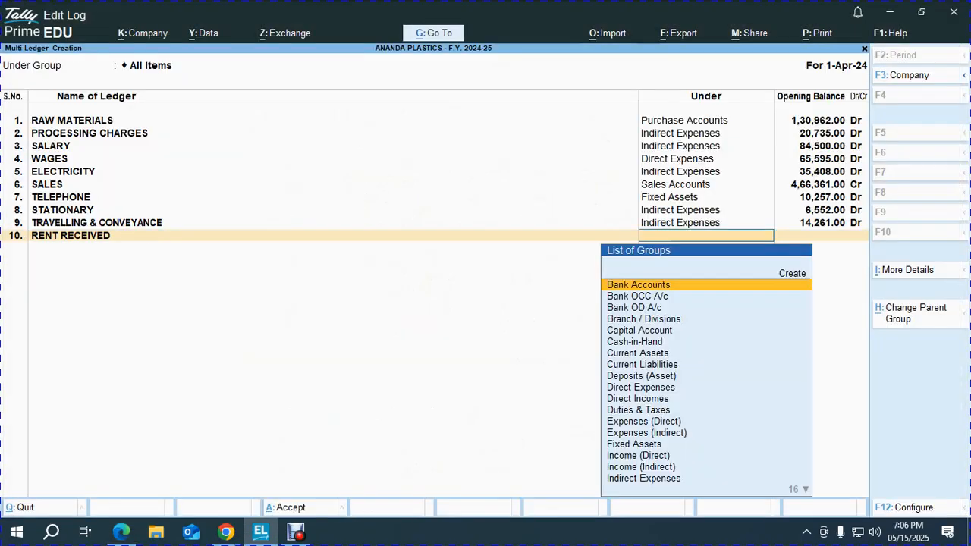
type("ind")
key("Down")
key("Down")
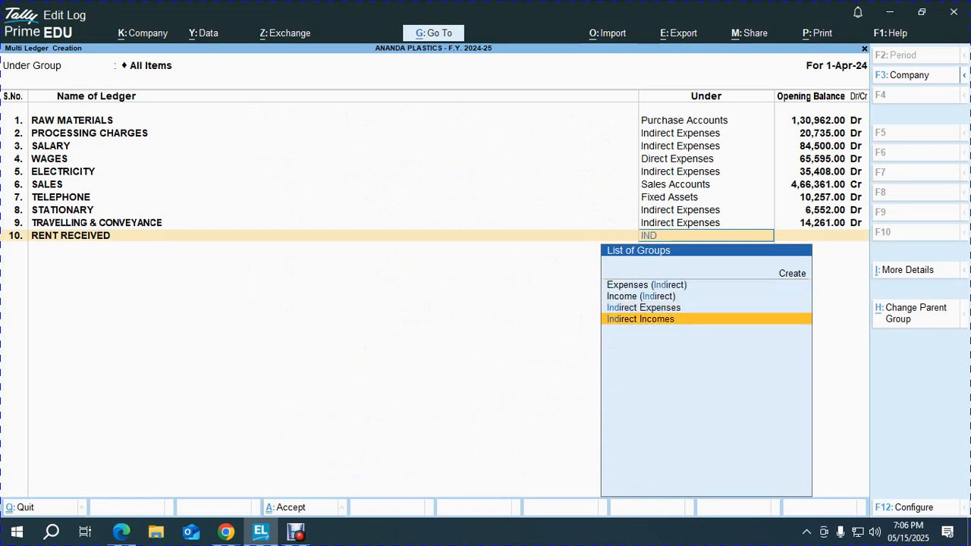
key("Return")
key("alt+Tab")
key("alt+Tab")
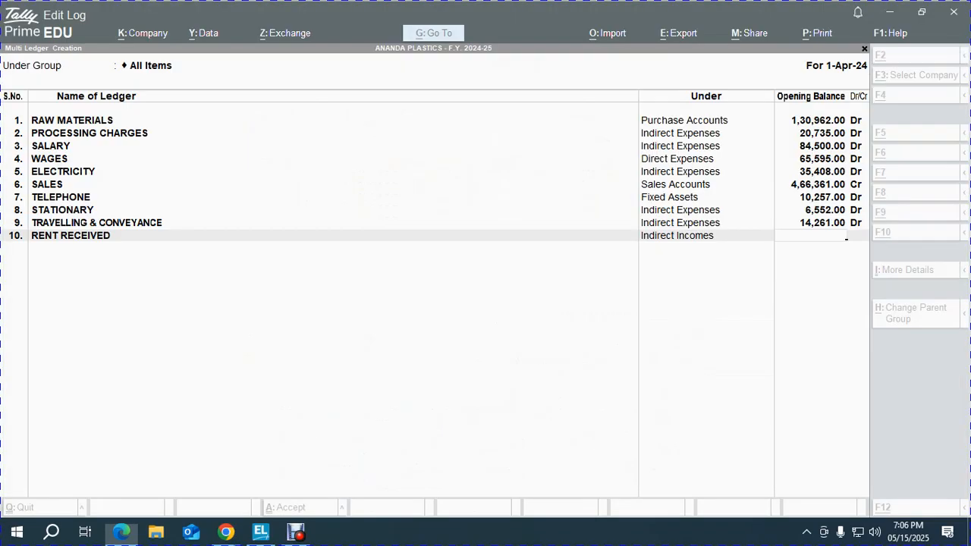
type("4140")
key("Return")
key("Return")
key("alt+Tab")
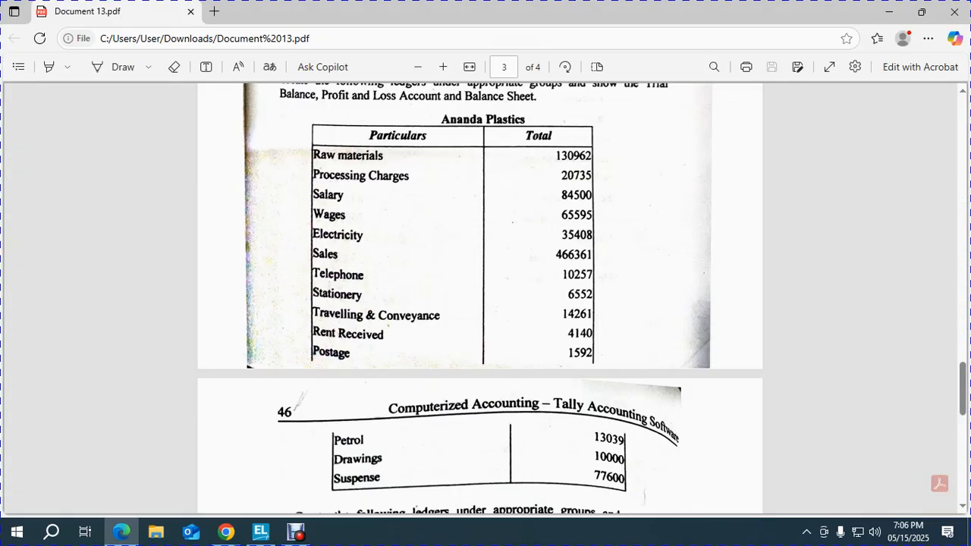
- Add POSTAGE under Indirect Expenses with a 1,592 Dr opening balance
key("alt+Tab")
type("POS")
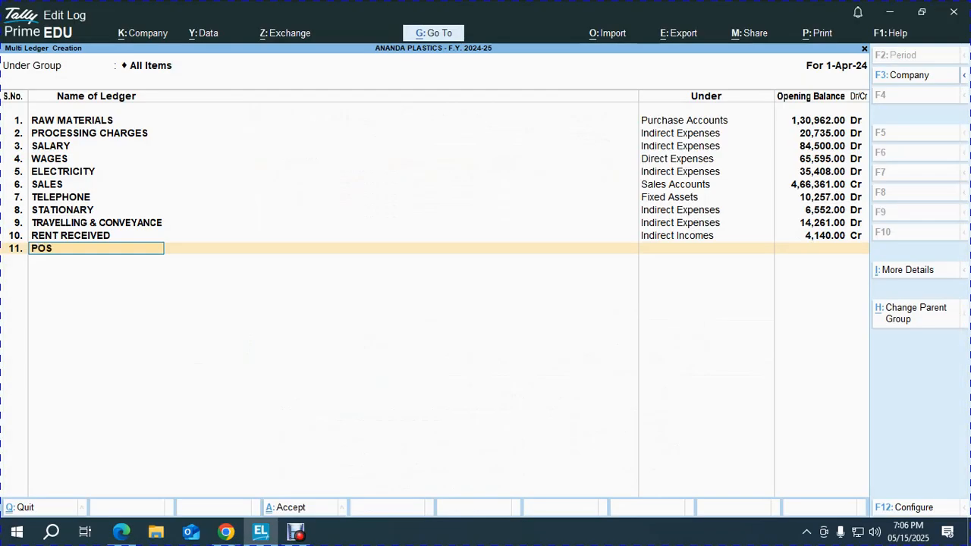
type("TAGE")
key("Return")
type("ind")
key("Return")
key("alt+Tab")
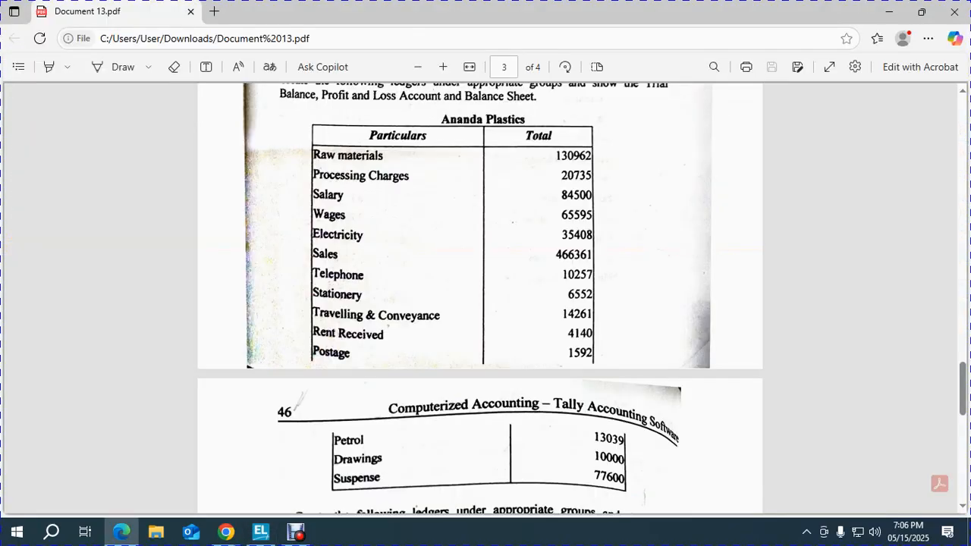
key("alt+Tab")
type("1592")
key("Return")
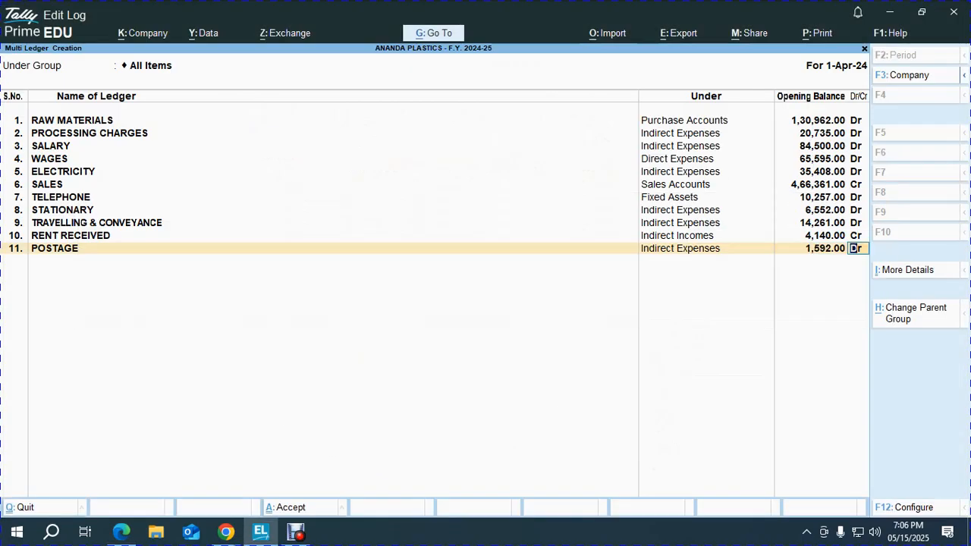
key("Return")
key("alt+Tab")
- Add PERTROL under Indirect Expenses with a 13,039 Dr opening balance
scroll(480, 303, "down", 3)
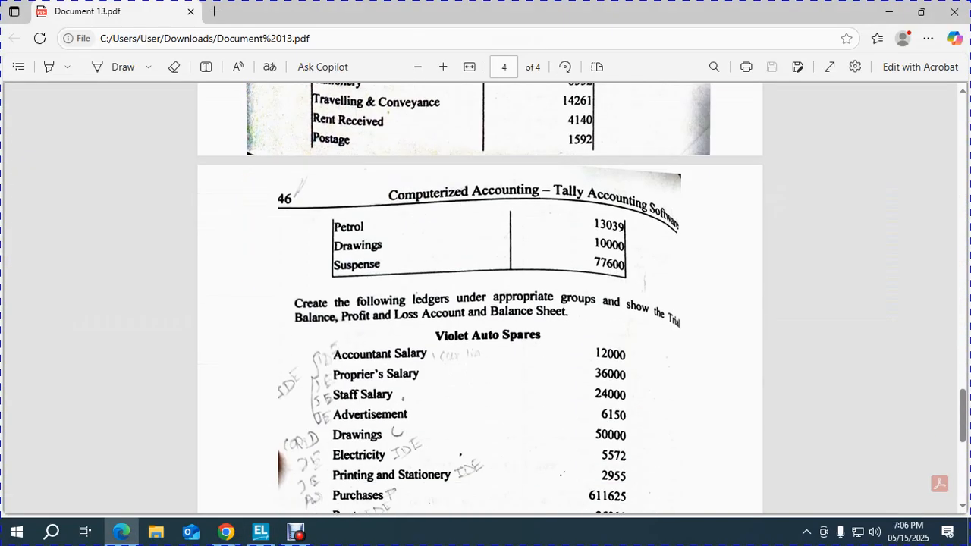
key("alt+Tab")
type("PERTROL")
key("Return")
type("ind")
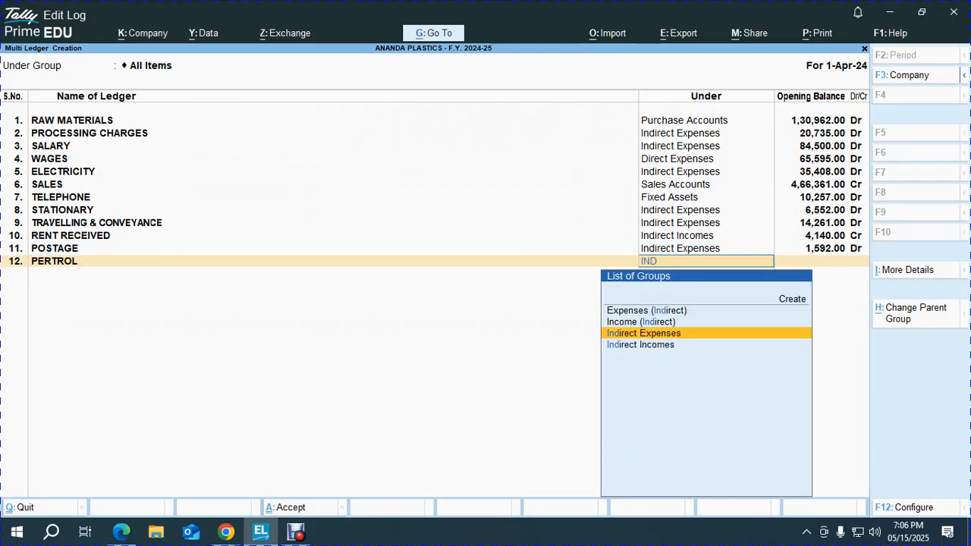
key("Return")
key("alt+Tab")
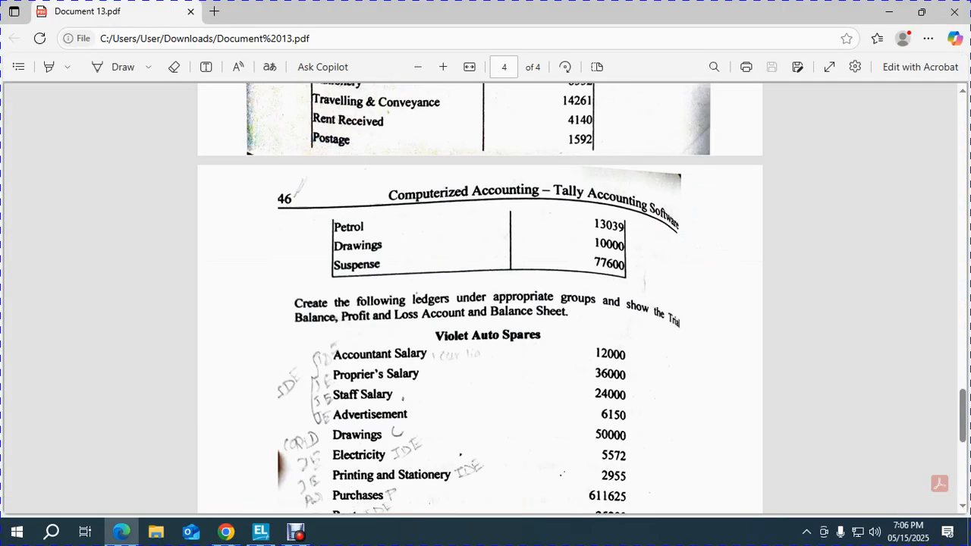
key("alt+Tab")
type("13039")
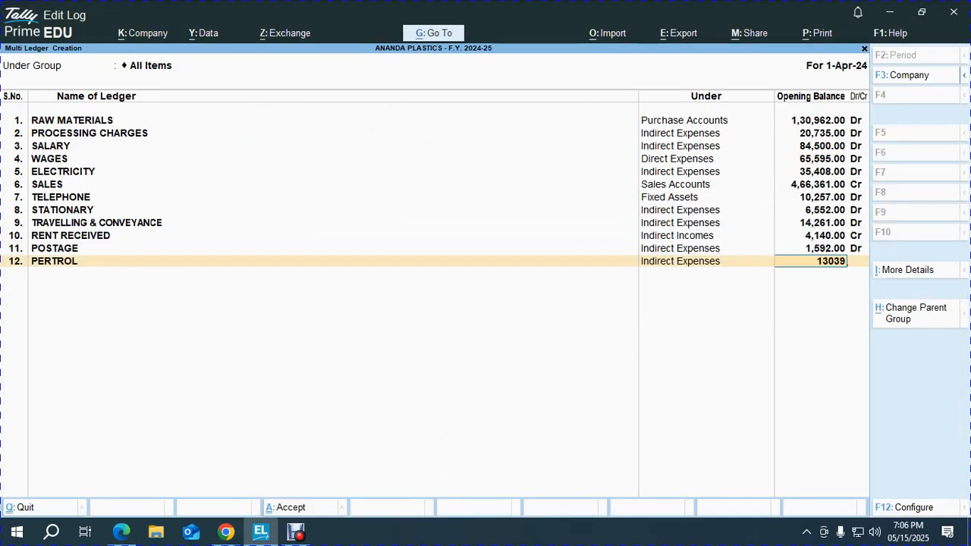
key("Return")
- Add DRAWINGS under Capital Account with a 10,000 opening balance
key("alt+Tab")
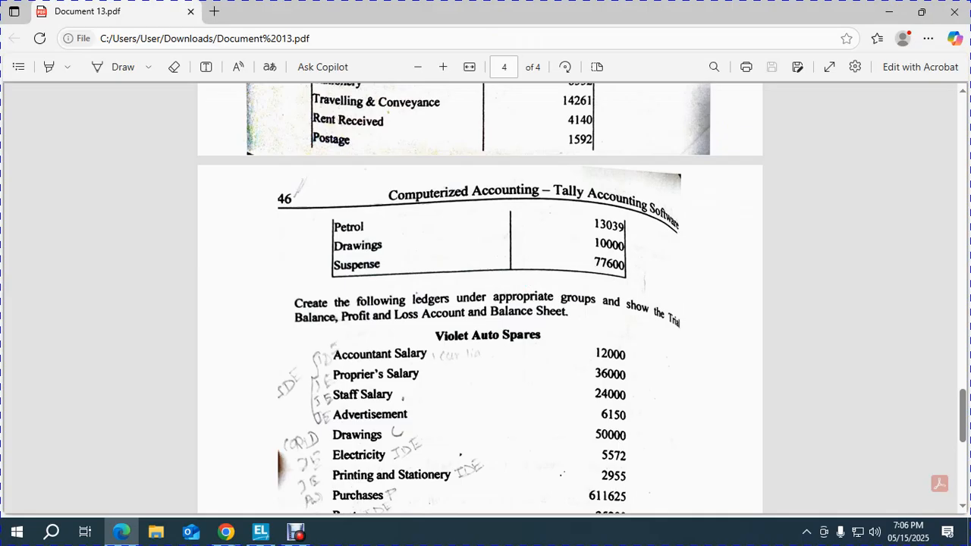
key("alt+Tab")
type("DRT")
key("BackSpace")
type("AWINGS")
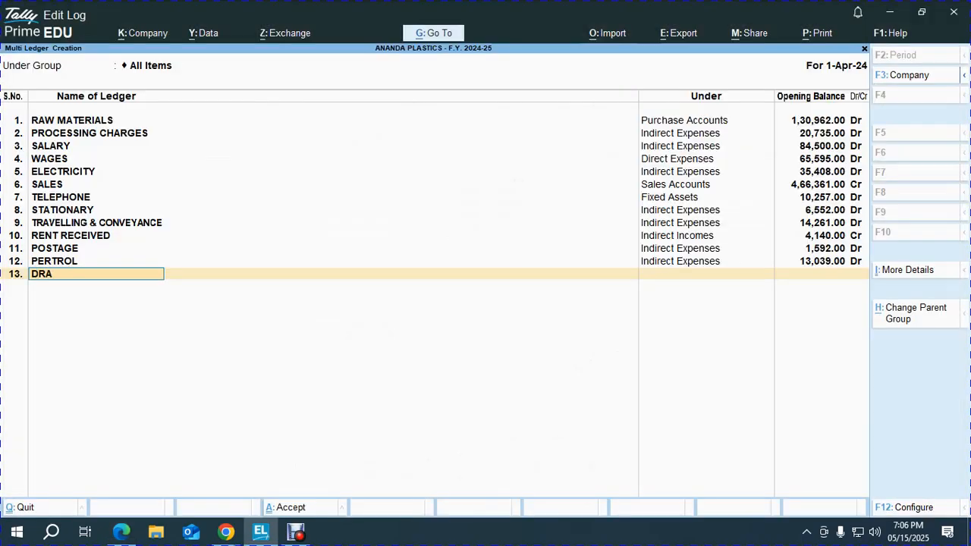
key("Return")
type("ca")
key("Return")
key("alt+Tab")
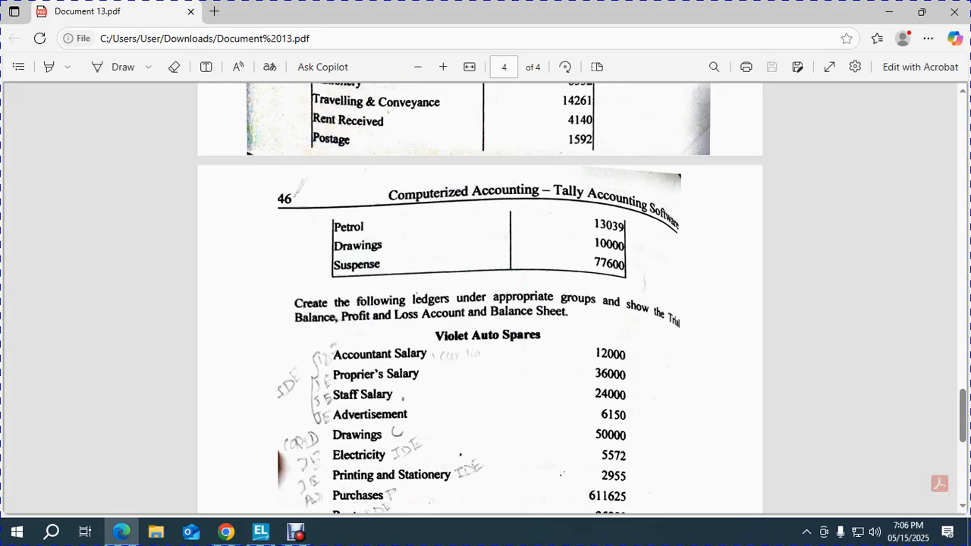
key("alt+Tab")
type("10000")
key("Return")
key("Return")
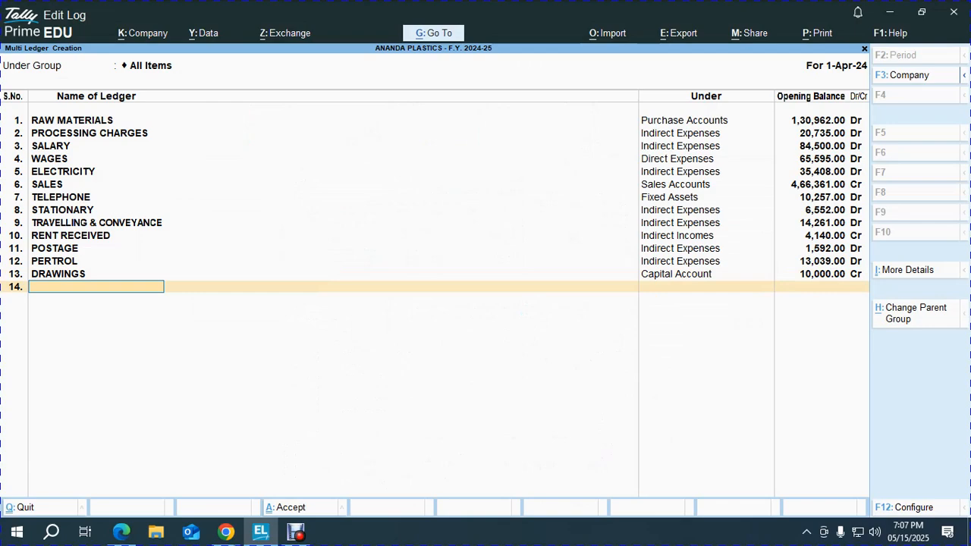
- Add SUSPENSE under Suspense A/c with a 77,600 Cr opening balance
key("alt+Tab")
key("alt+Tab")
type("SUSPENSE")
key("Return")
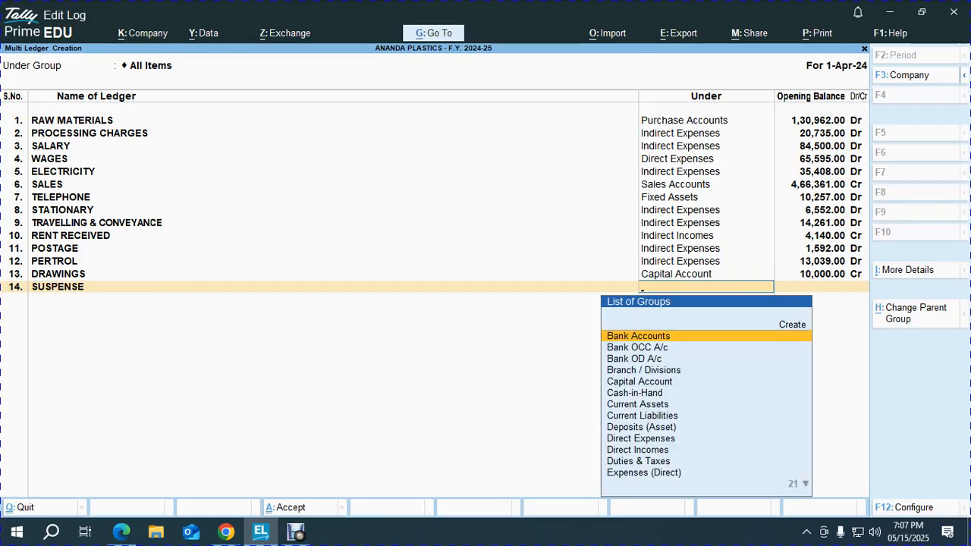
type("sus")
key("Return")
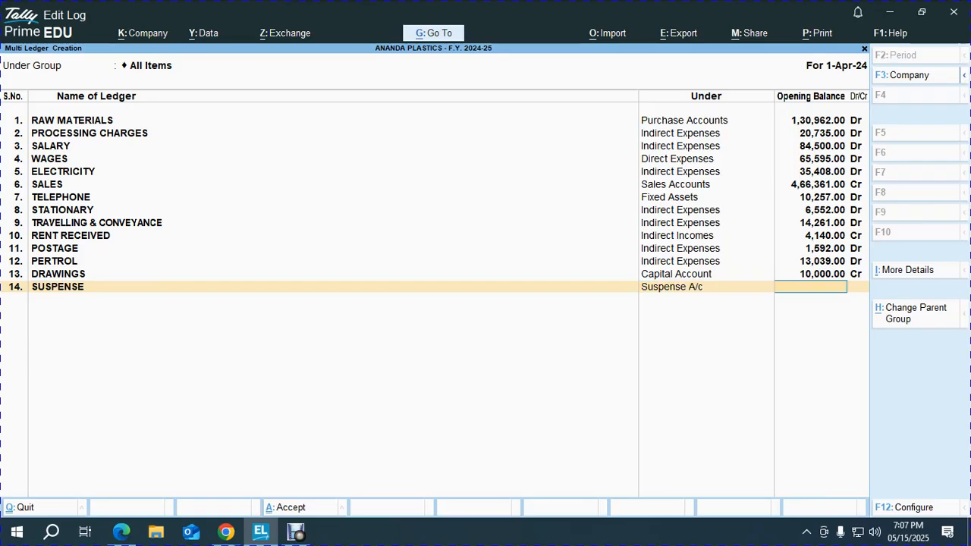
key("alt+Tab")
key("alt+Tab")
type("77,60")
key("Return")
key("Return")
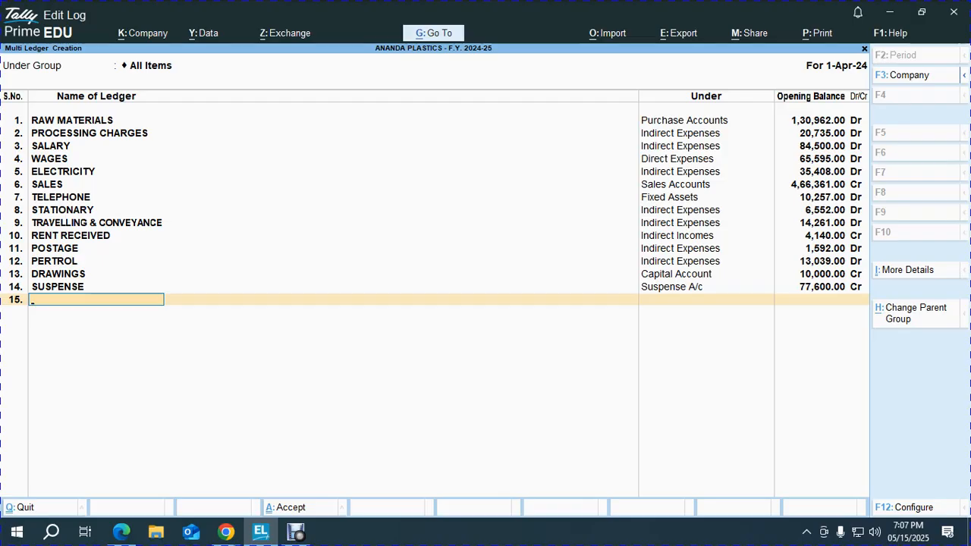
key("Return")
- Save the new ledgers and open the Balance Sheet from the Gateway
key("y")
key("Escape")
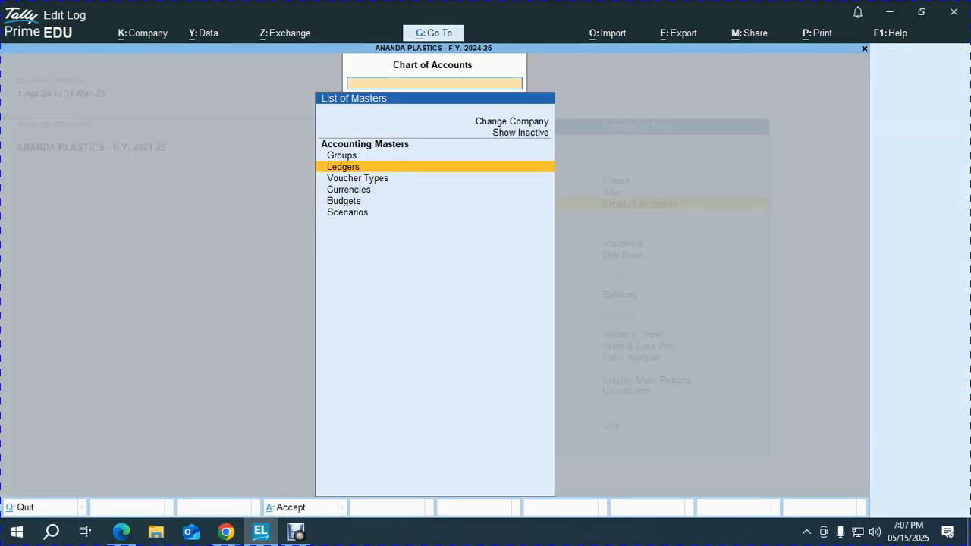
key("Escape")
key("Up")
key("Up")
key("b")
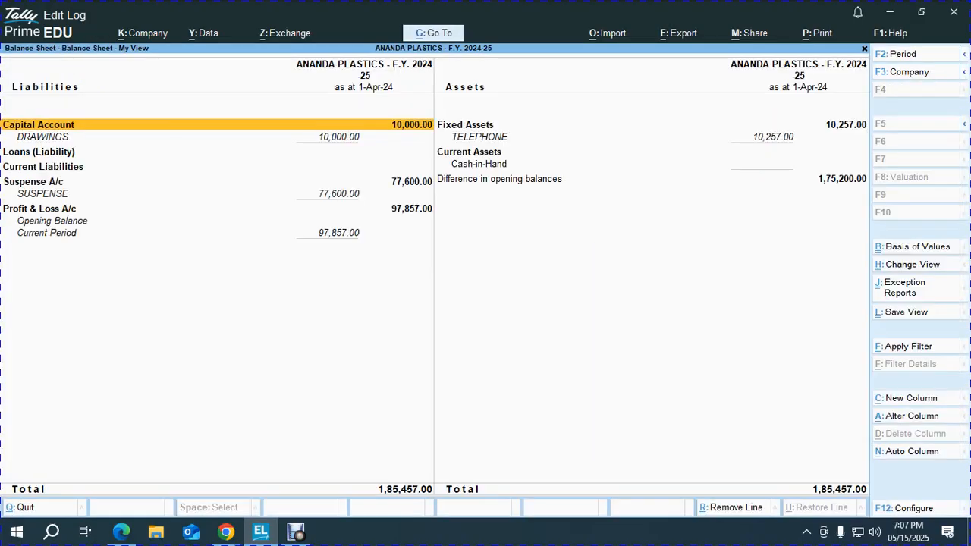
key("alt")
key("Right")
key("Down")
key("Down")
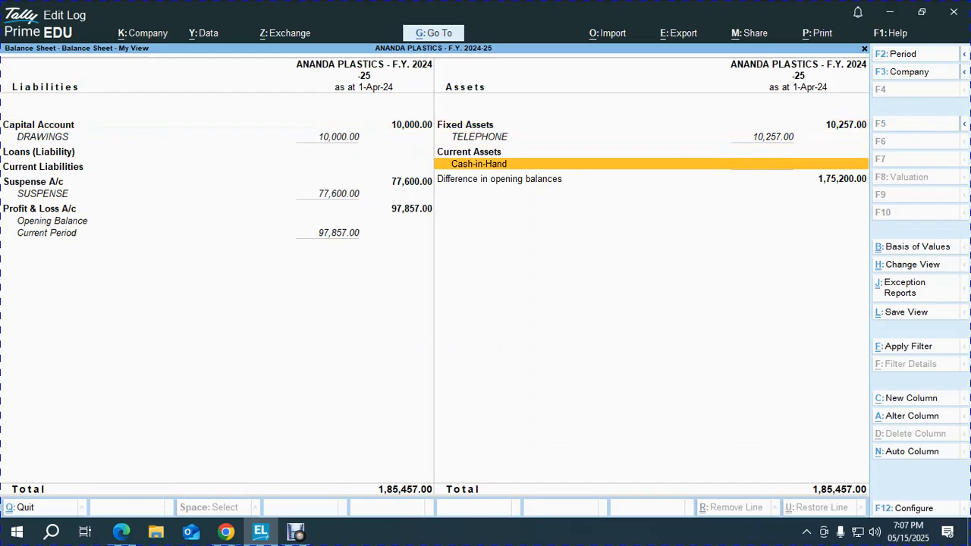
- Use the calculator to work out 175200/2, half the balance difference
key("ctrl+n")
type("175200")
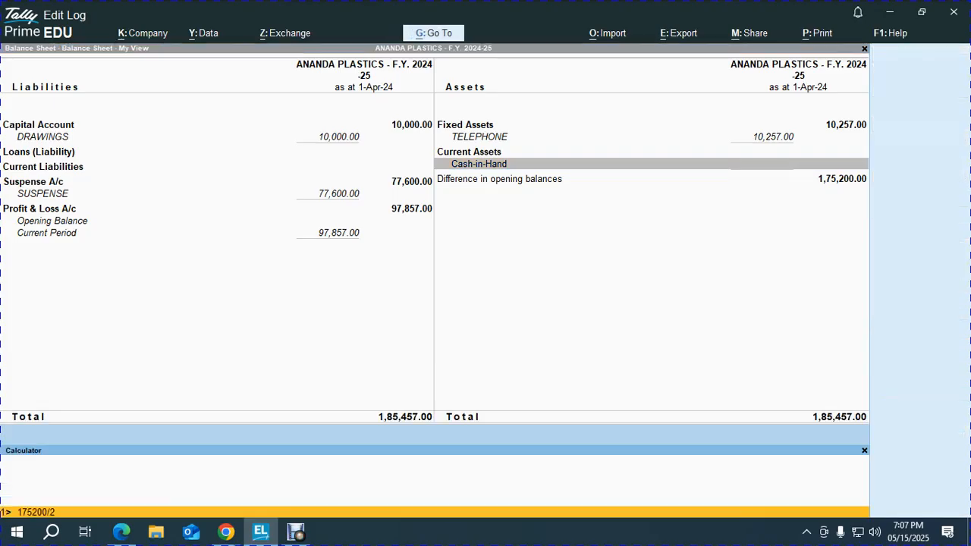
type("/2")
key("Return")
key("ctrl+m")
- Change the SUSPENSE opening balance from credit to debit and save it
key("alt+Tab")
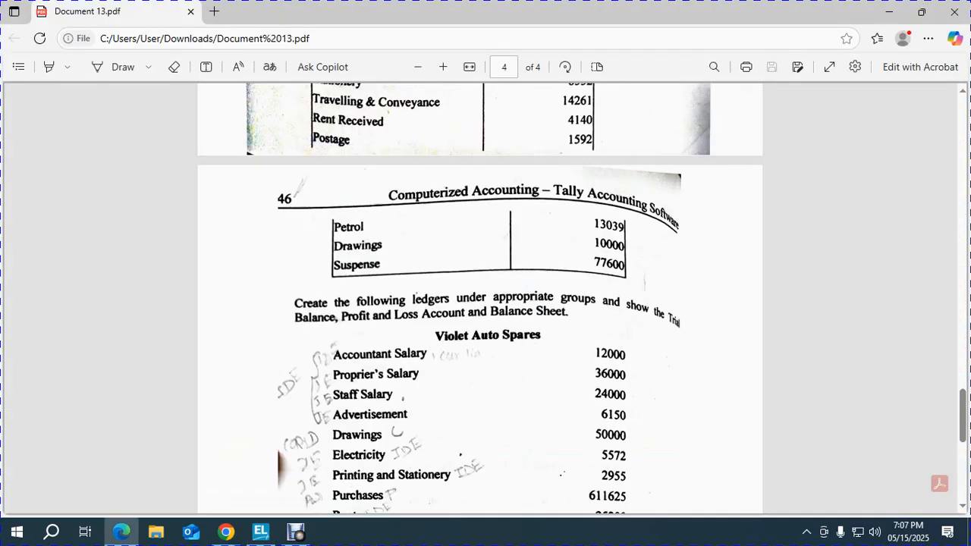
key("alt+Tab")
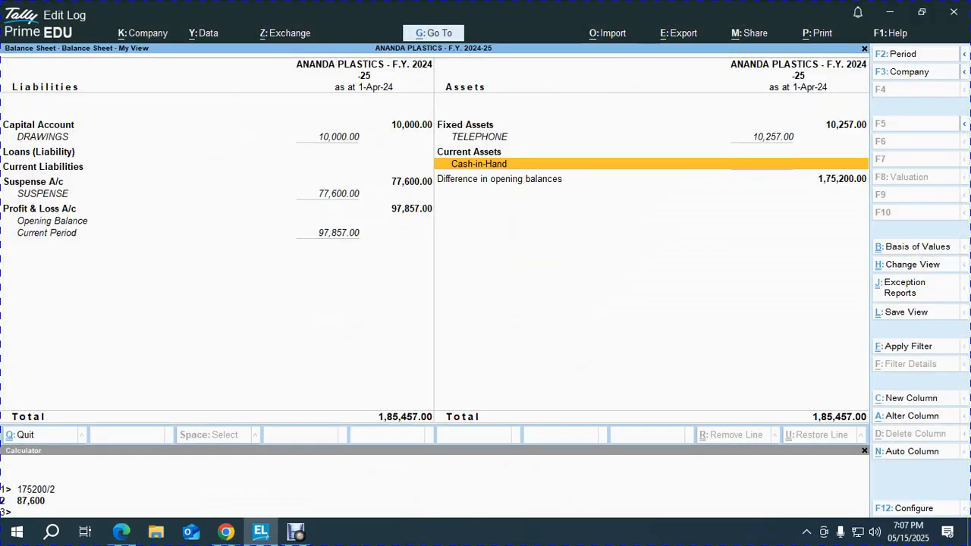
key("Left")
key("Down")
key("Down")
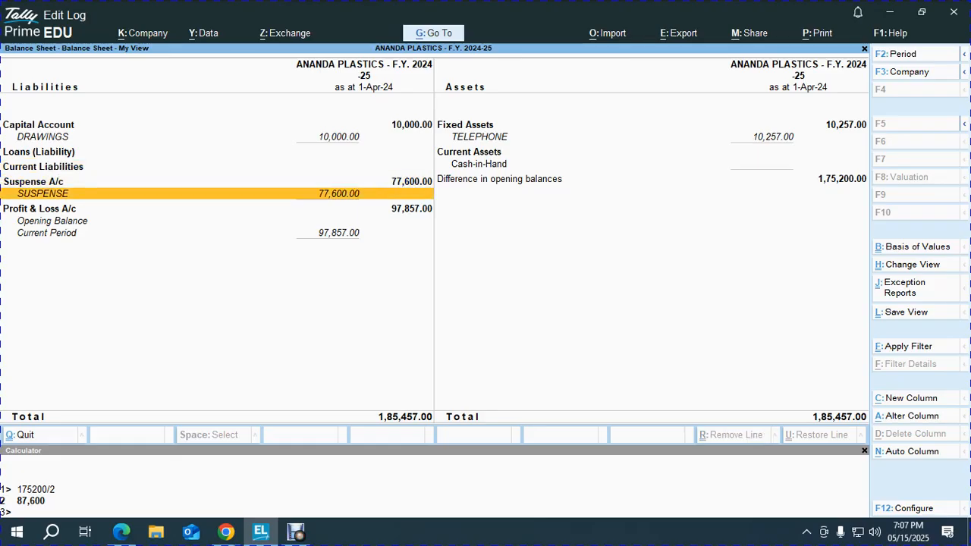
key("ctrl+Return")
key("ctrl+End")
type("D")
key("Return")
key("y")
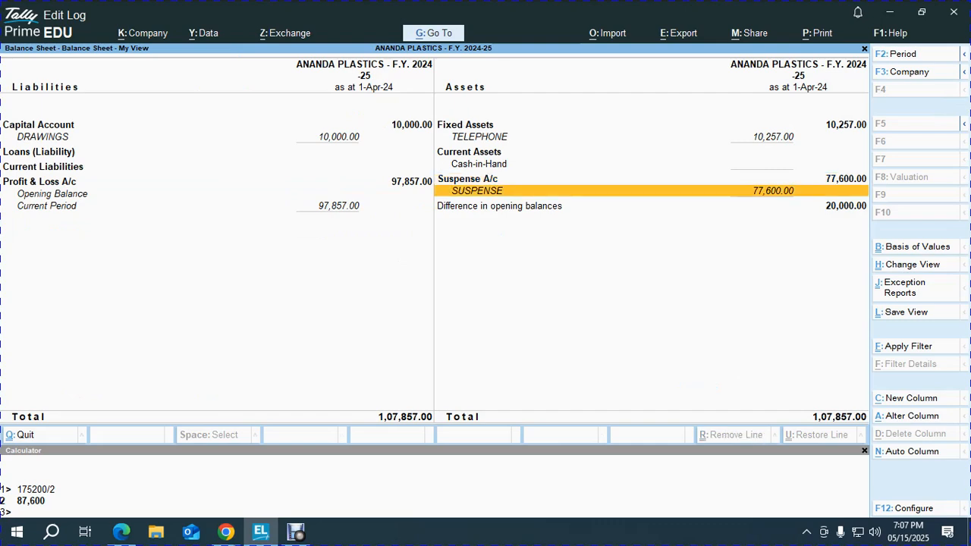
- Change the DRAWINGS opening balance to 10,000 Dr, balancing the sheet at 97,857
key("alt+Tab")
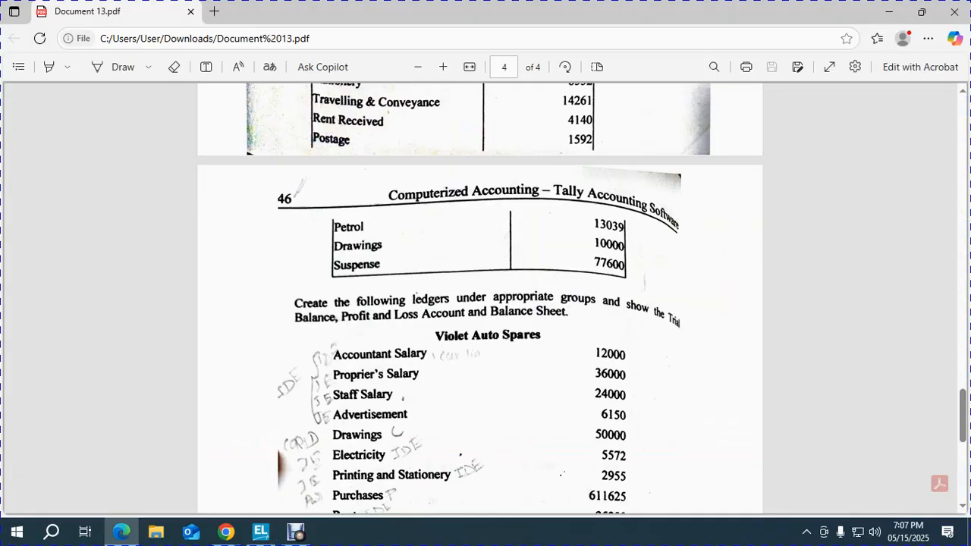
scroll(480, 298, "up", 2)
key("alt+Tab")
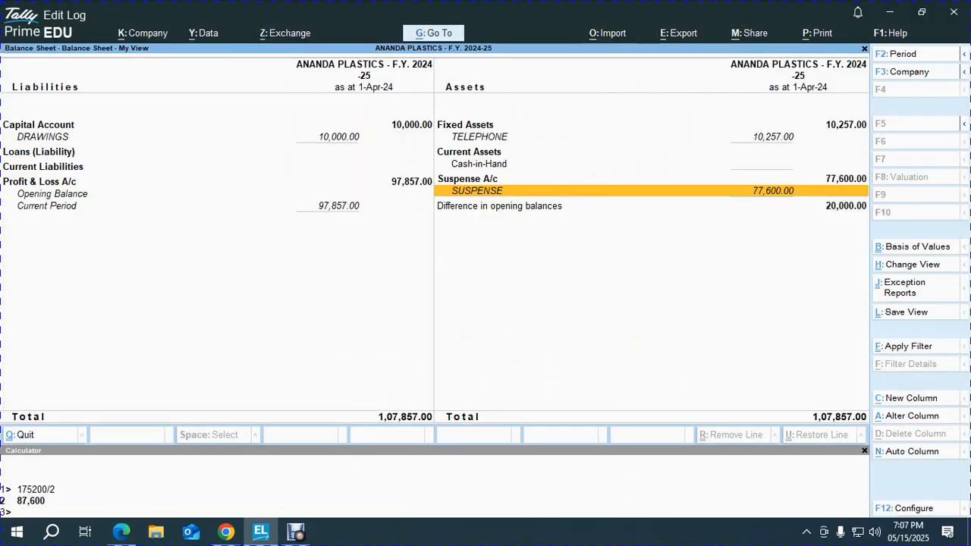
key("Left")
key("Up")
key("Up")
key("Up")
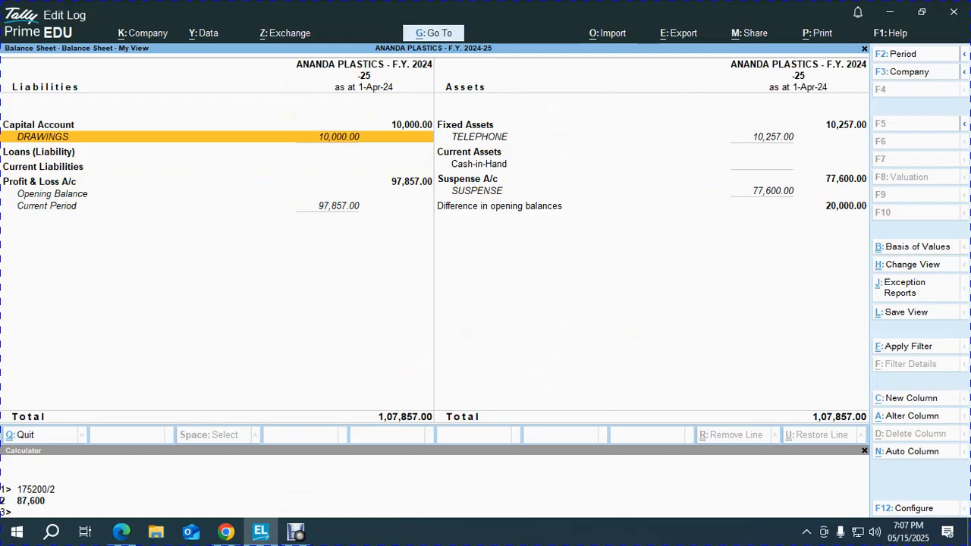
key("ctrl+Return")
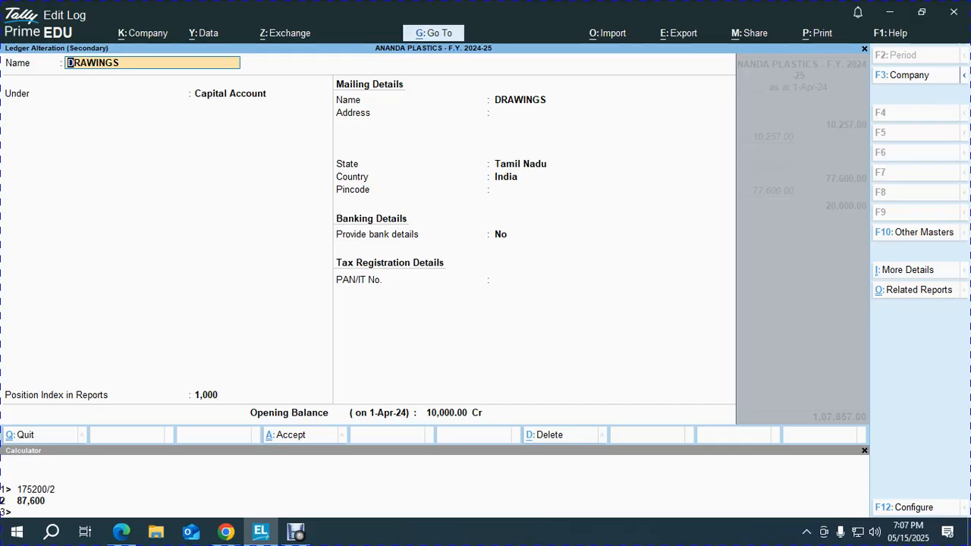
key("ctrl+End")
type("D")
key("Return")
key("Return")
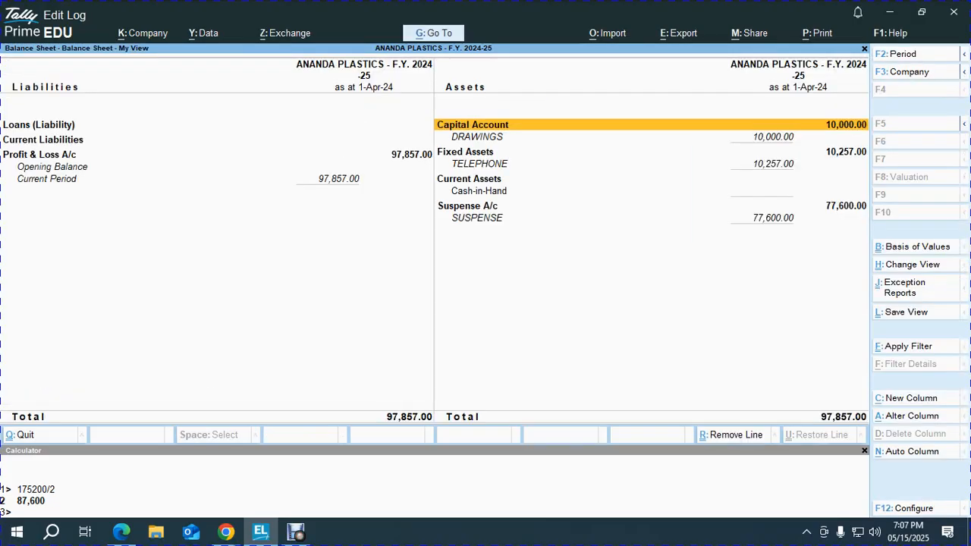
- After checking the PDF and meeting, exit the balanced 97,857.00 Balance Sheet to the Gateway
key("alt+Tab")
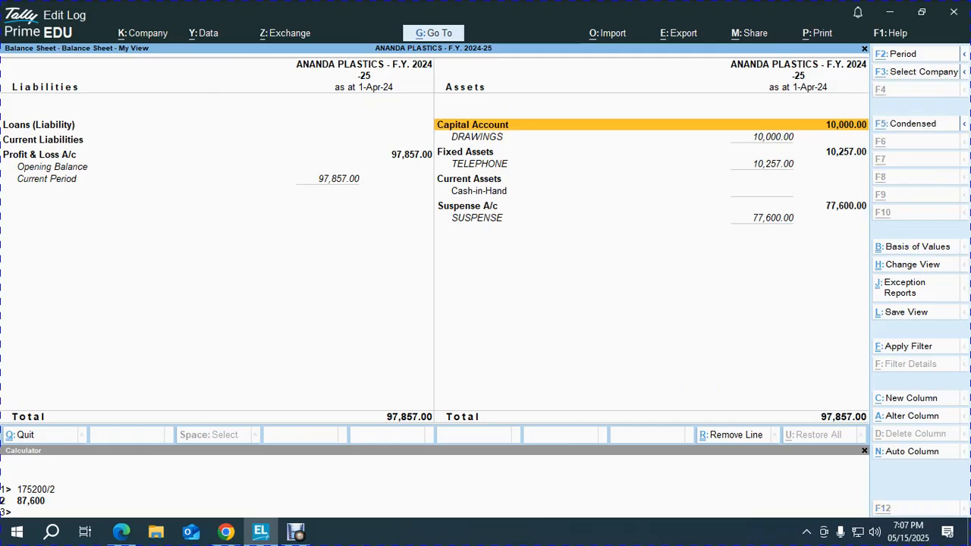
key("alt+Tab")
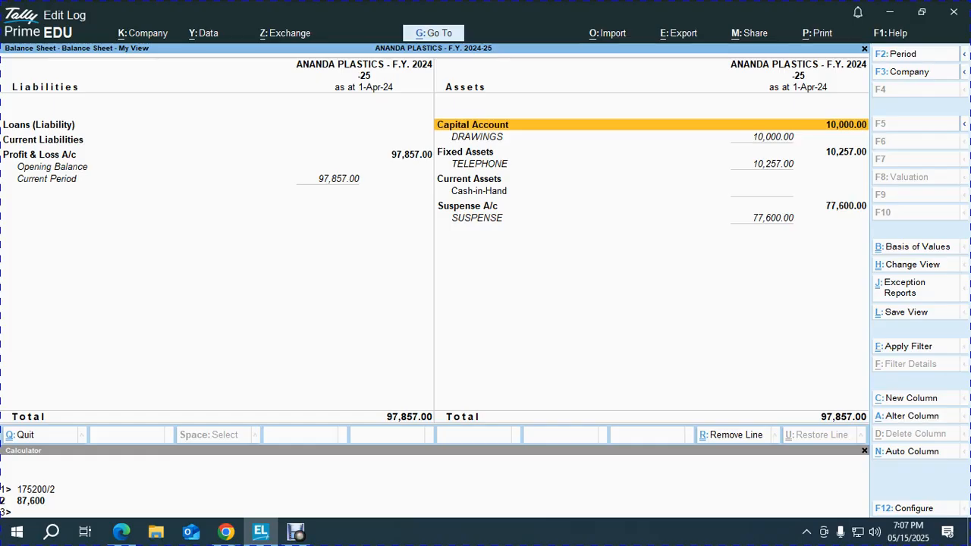
key("alt+Tab")
key("alt+Tab")
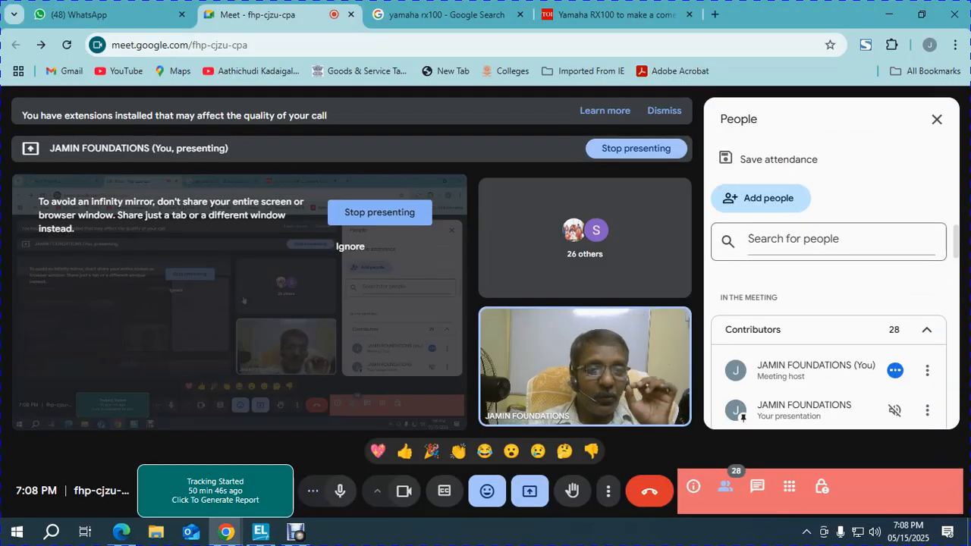
key("alt+Tab")
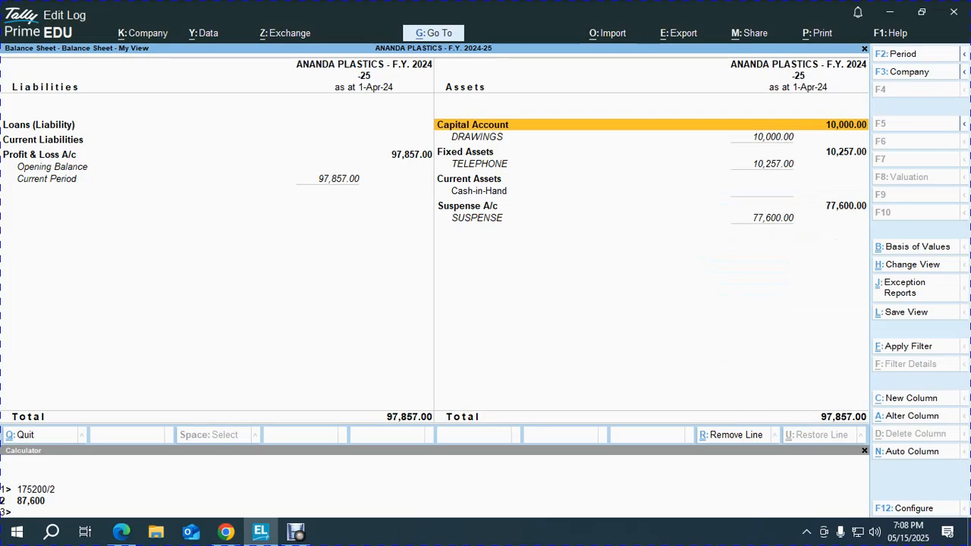
key("Escape")
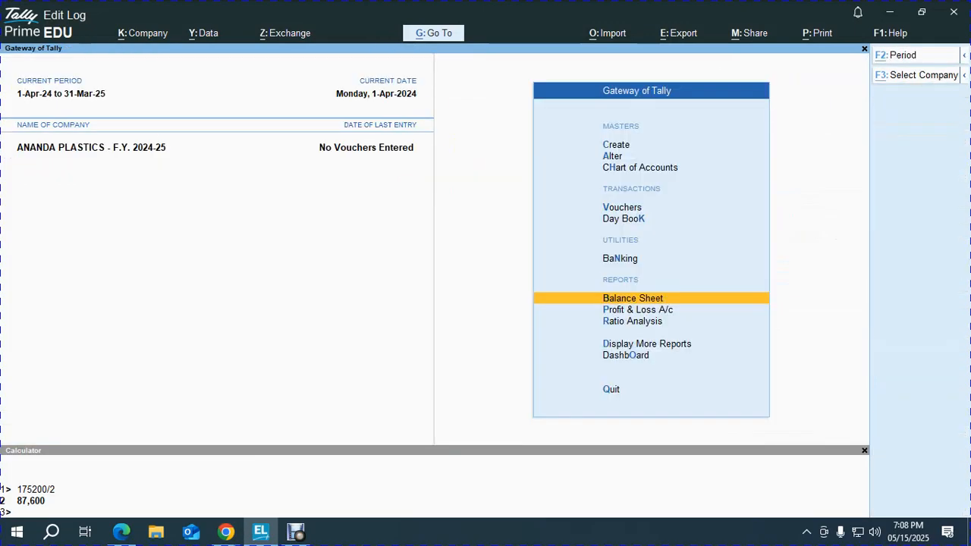
key("alt+Tab")
key("alt+Tab")
scroll(479, 296, "up", 3)
scroll(480, 296, "up", 2)
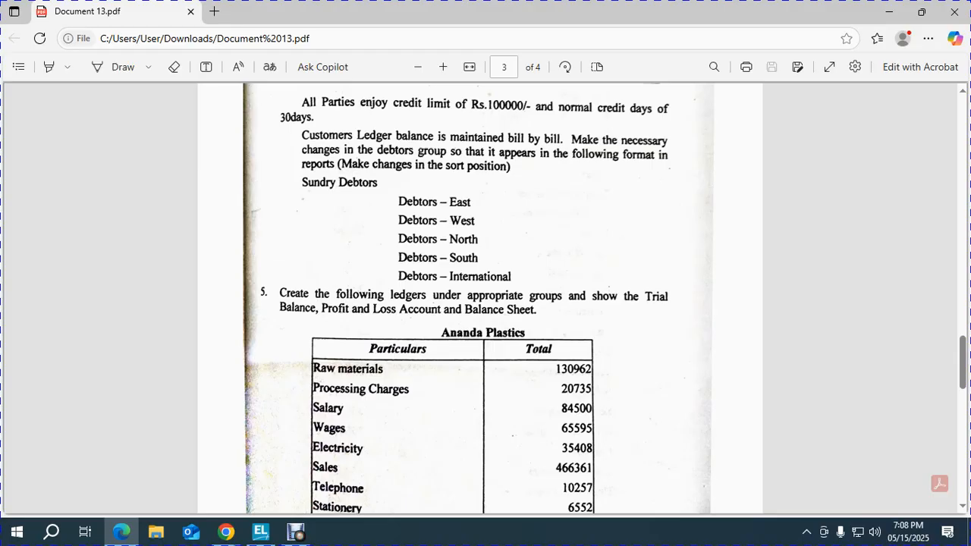
key("alt+Tab")
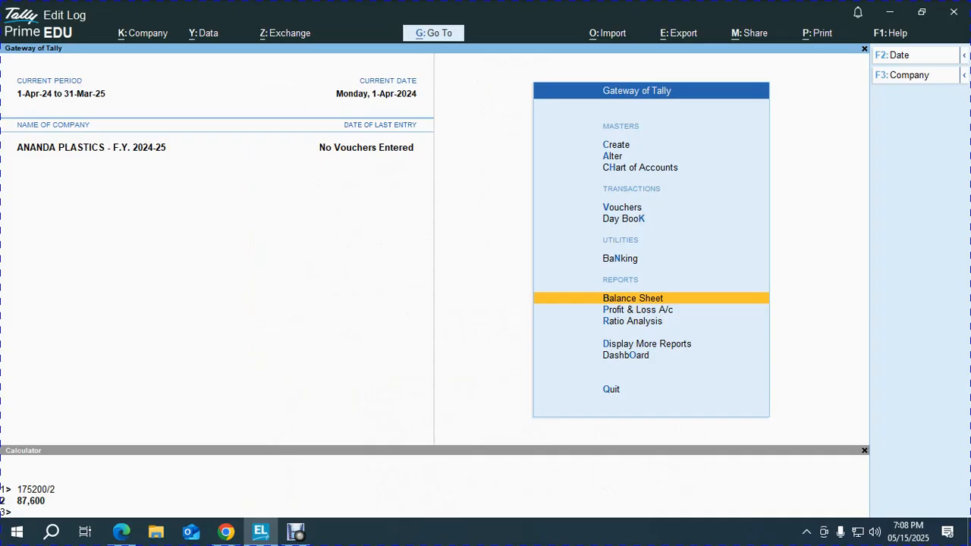
key("Down")
key("Down")
key("Down")
key("Return")
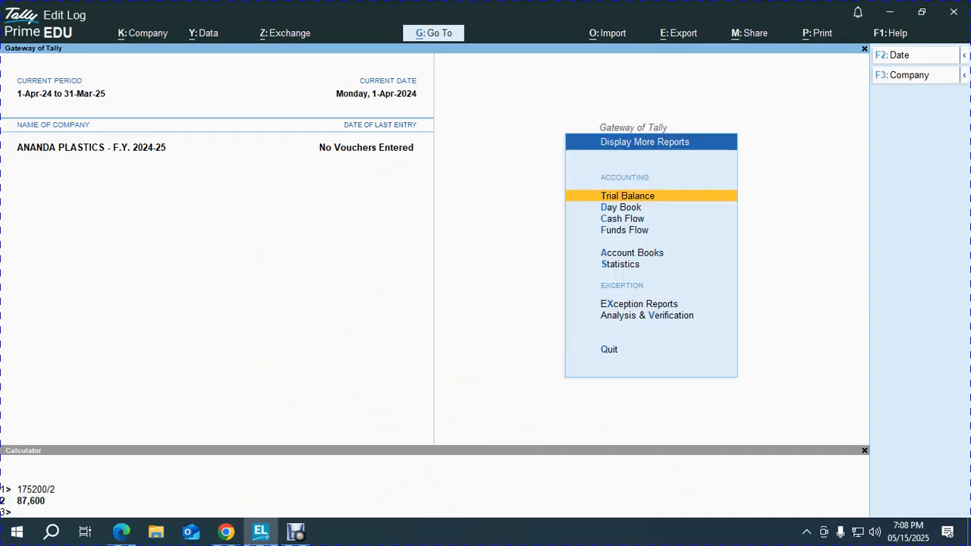
key("Return")
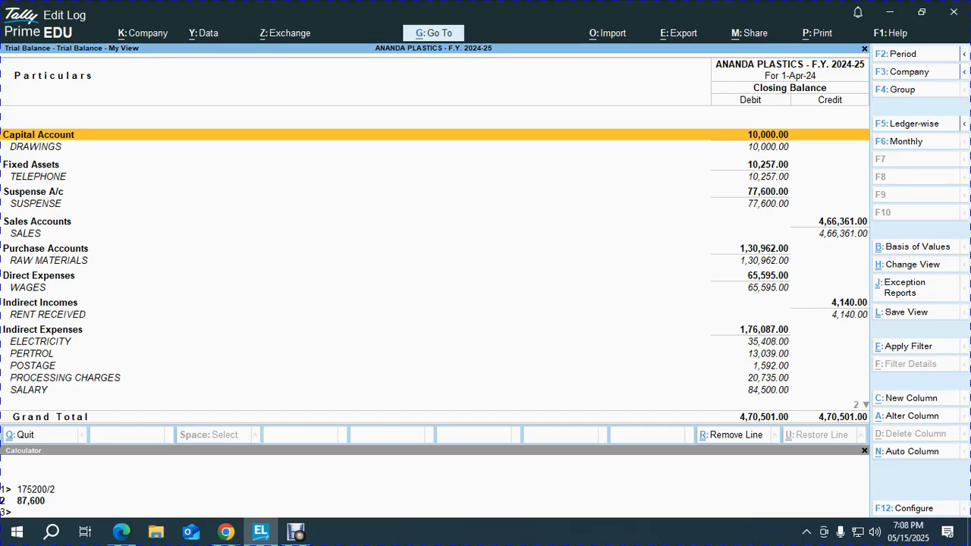
key("Down")
key("Down")
key("Down")
key("Down")
key("Down")
key("Down")
key("Down")
key("Down")
key("Down")
key("Down")
key("Down")
key("Down")
key("Down")
key("Down")
key("Down")
key("Down")
key("Down")
key("Down")
key("Down")
key("Down")
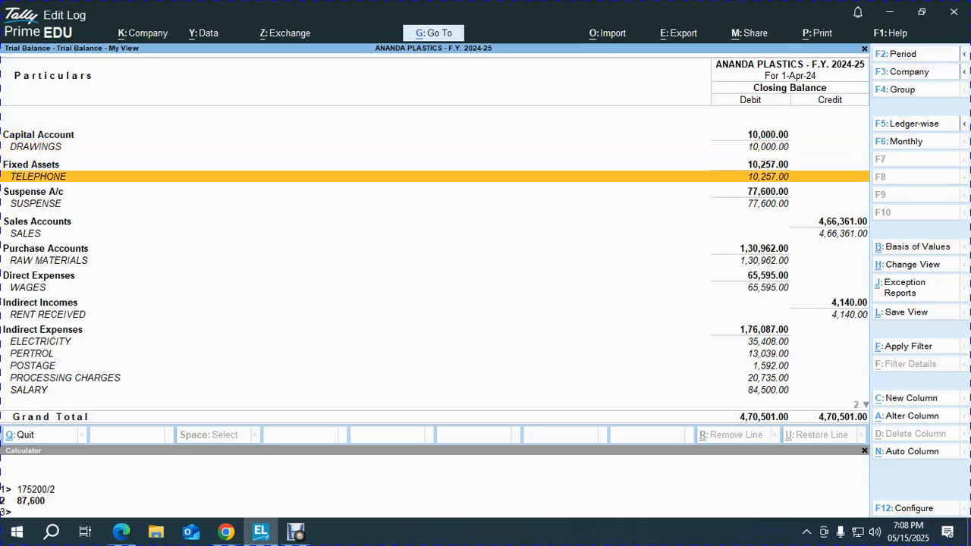
key("Escape")
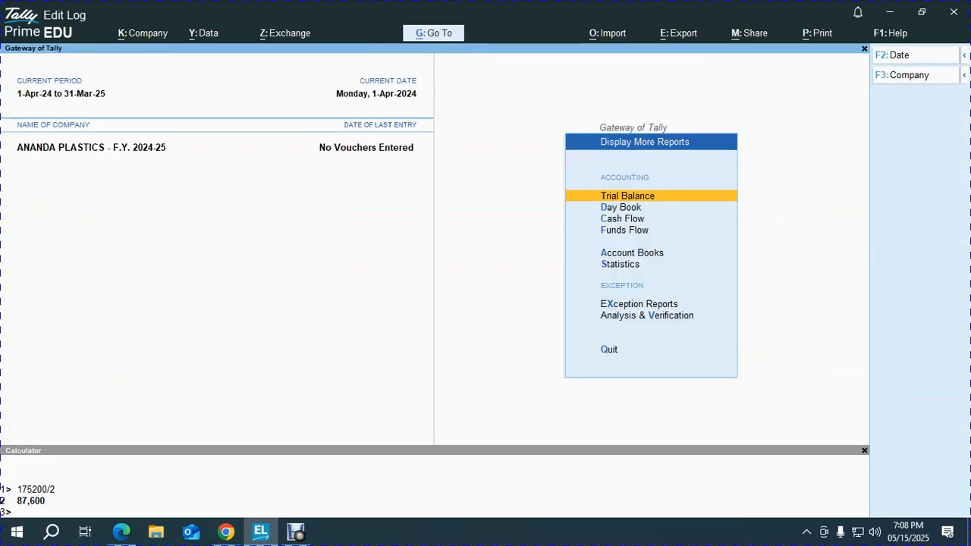
key("Escape")
key("Escape")
key("Escape")
key("Down")
key("Down")
key("Down")
key("Down")
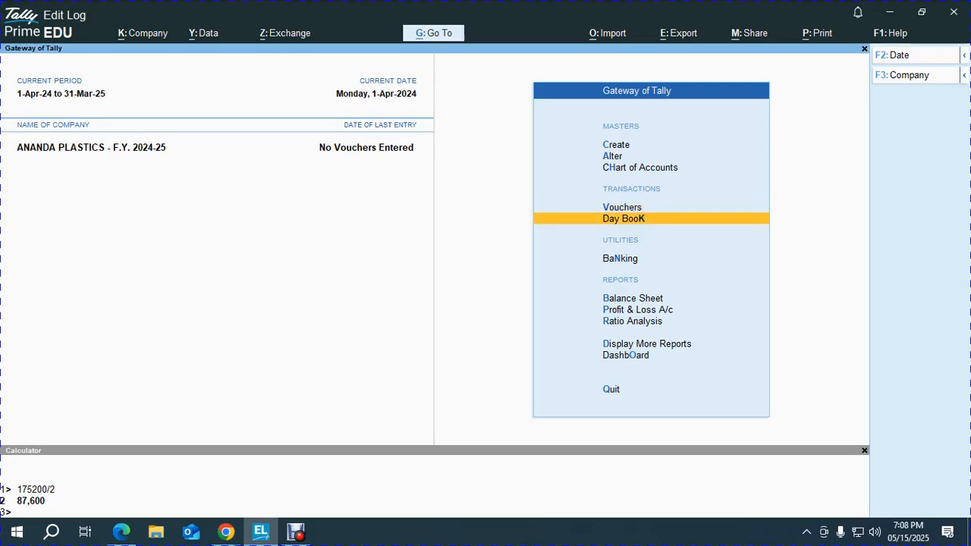
key("Down")
key("Down")
key("Return")
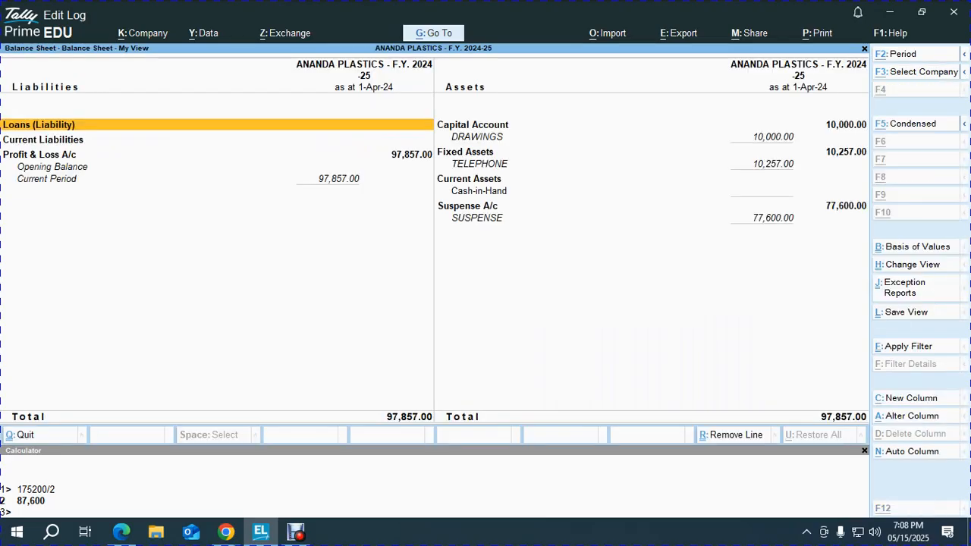
key("Escape")
key("Down")
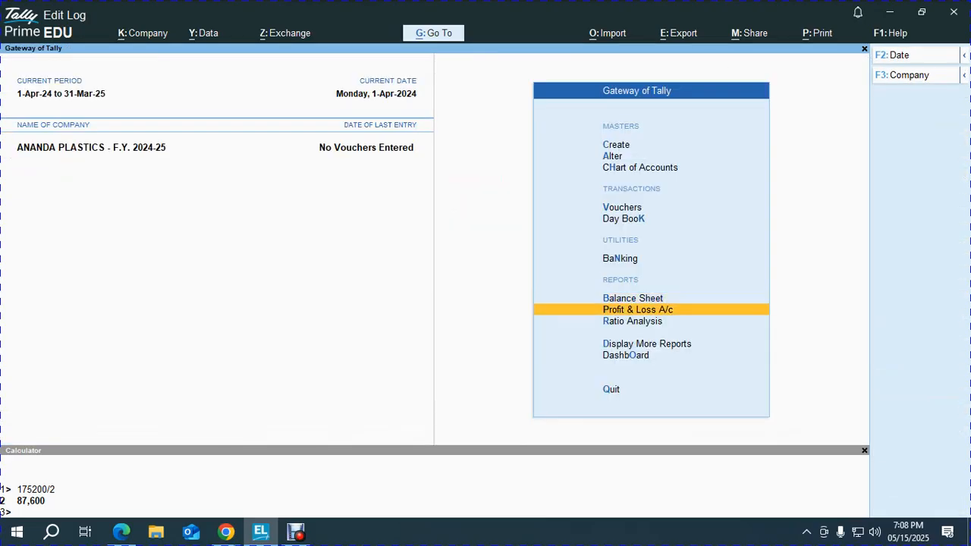
- Open Profit & Loss A/c in detailed Alt+F5 view, showing Nett Profit 97,857.00
key("Return")
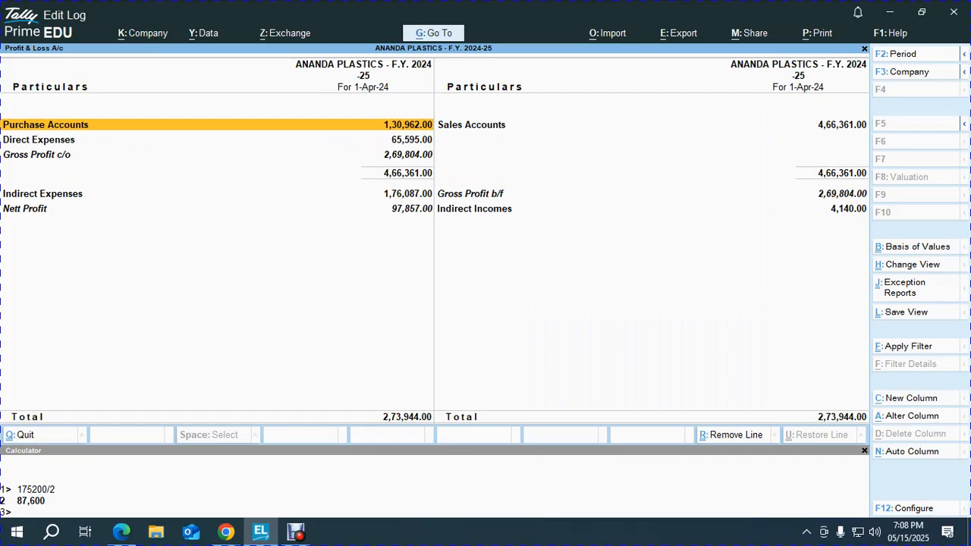
key("alt+F5")
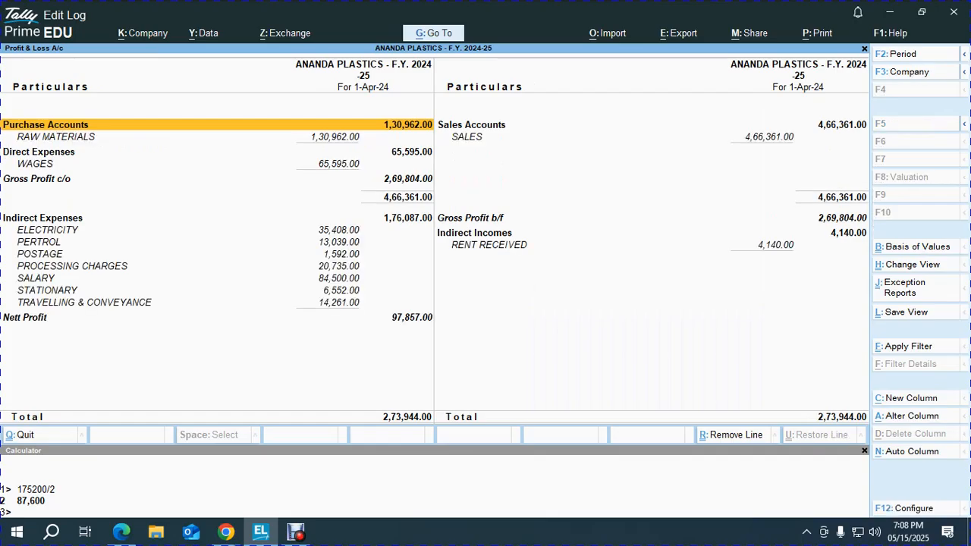
key("Escape")
key("Up")
key("Return")
key("Escape")
key("Down")
key("Return")
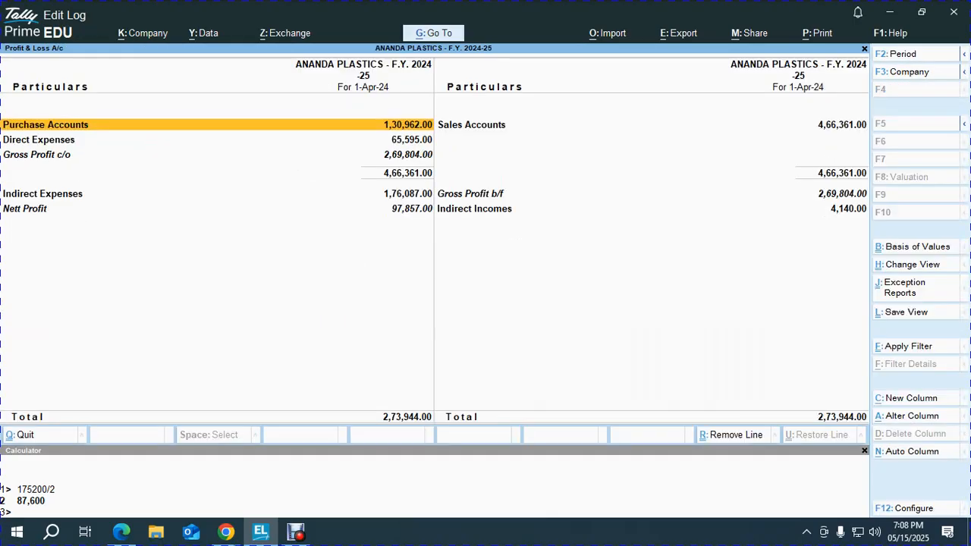
key("alt+F5")
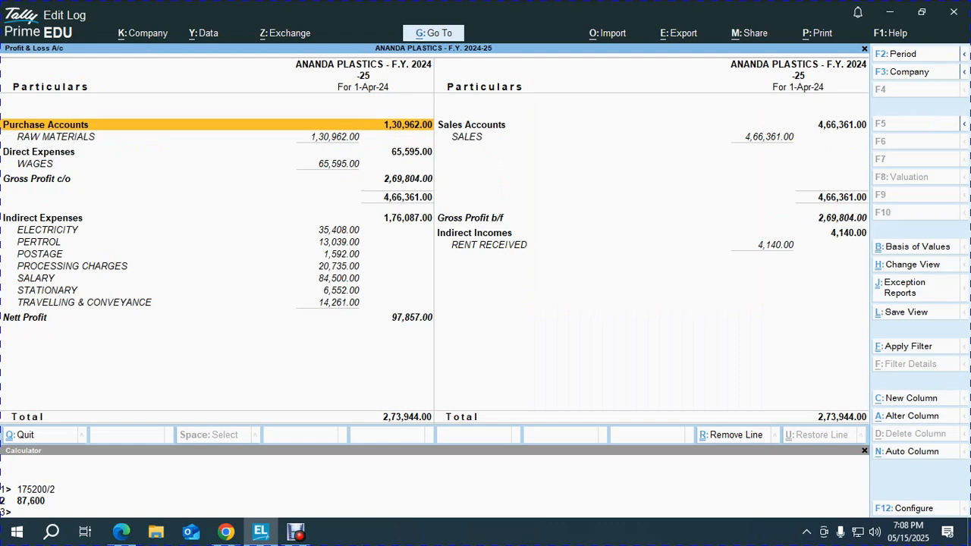
- Save the layout as the default view for all companies with the selected period, replacing the old one
key("ctrl+l")
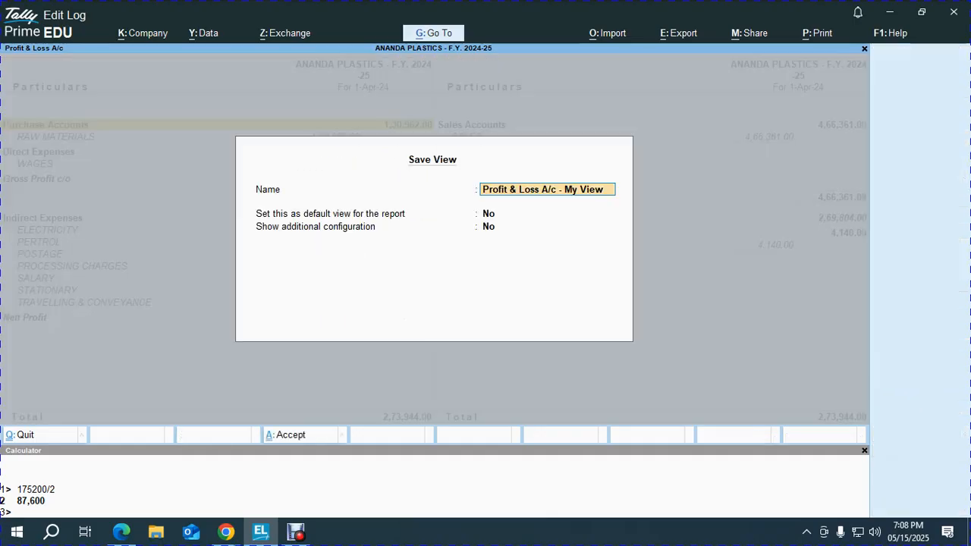
key("Return")
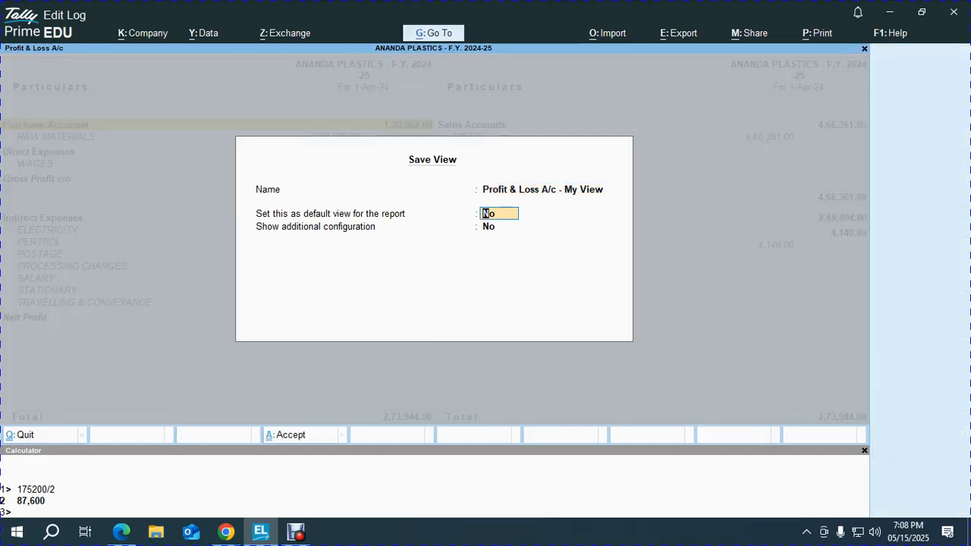
key("y")
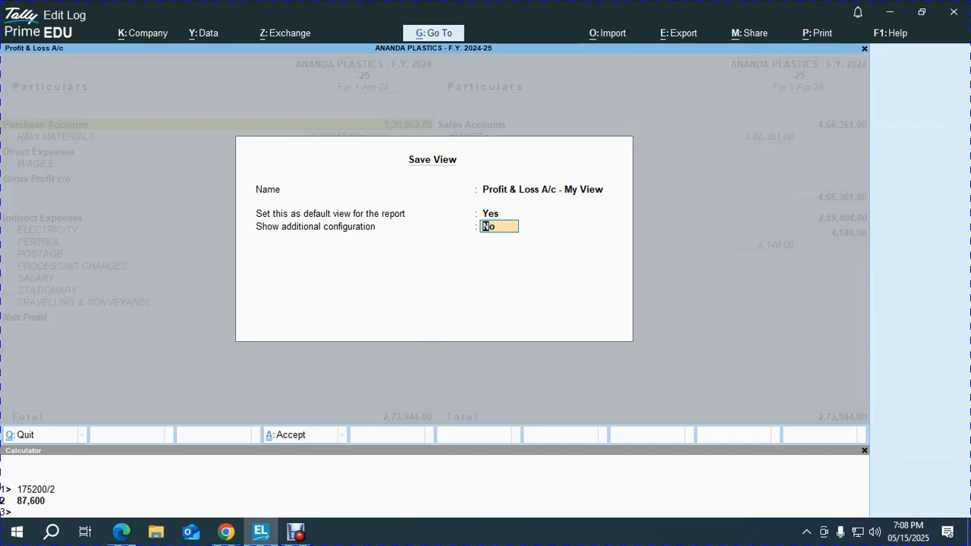
key("y")
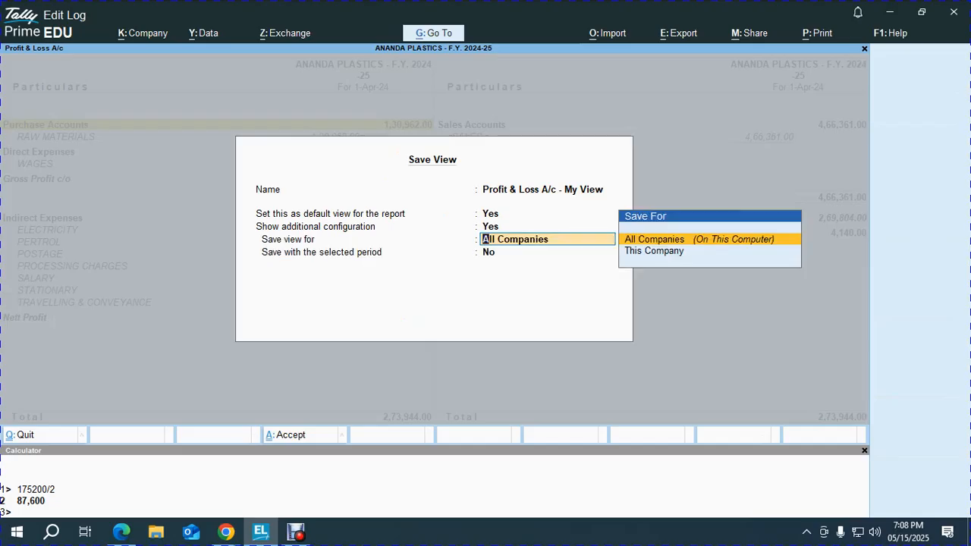
key("Return")
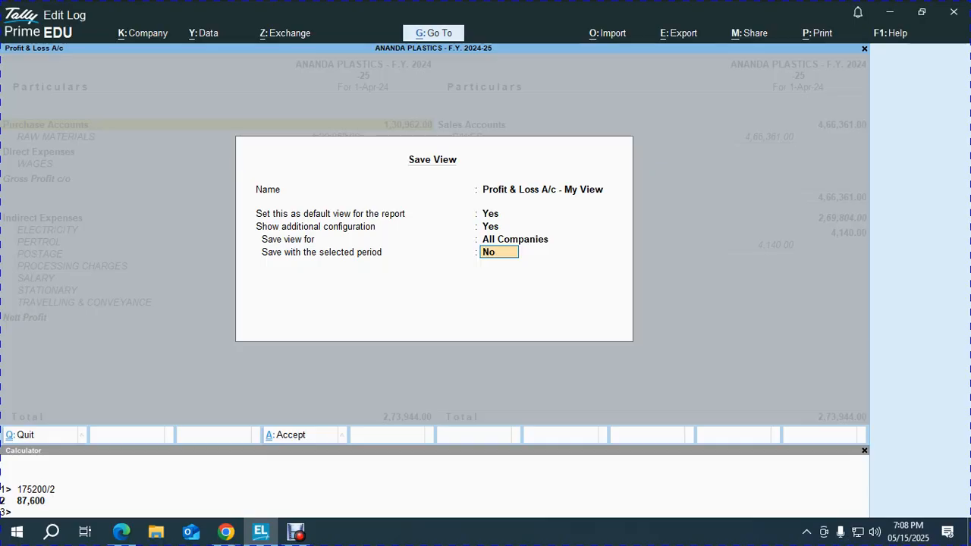
key("y")
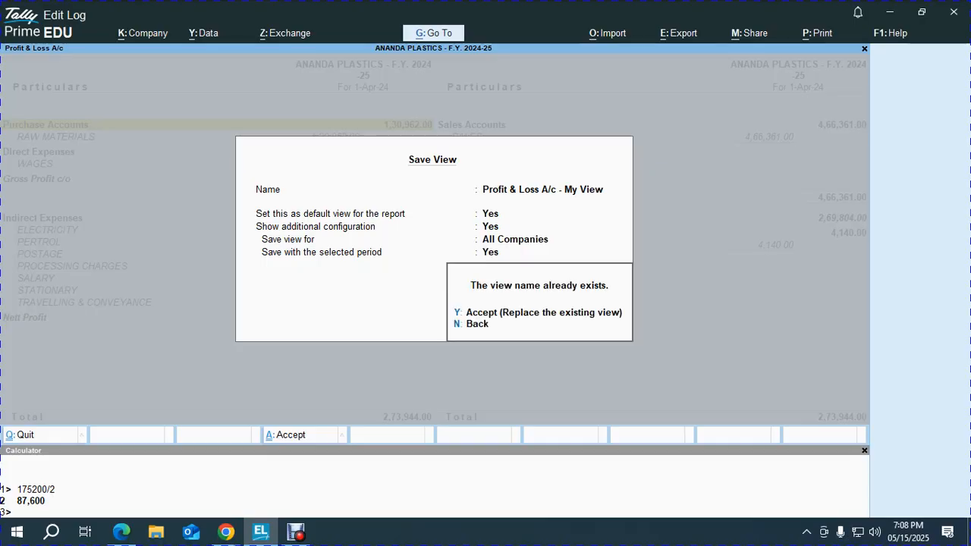
key("y")
- Reopen Profit & Loss to confirm the saved view, check the Balance Sheet, then switch to Google Meet
key("Escape")
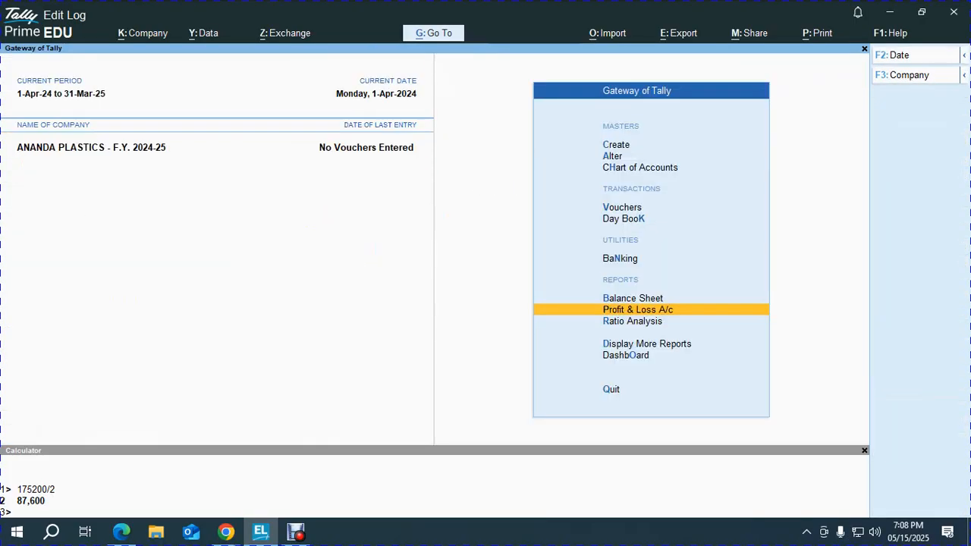
key("Return")
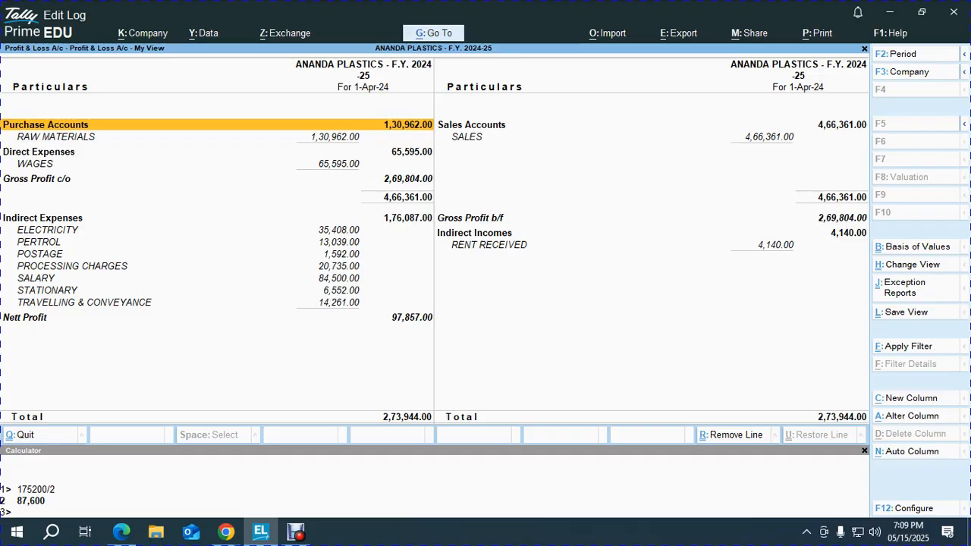
key("Escape")
key("Up")
key("Return")
key("Escape")
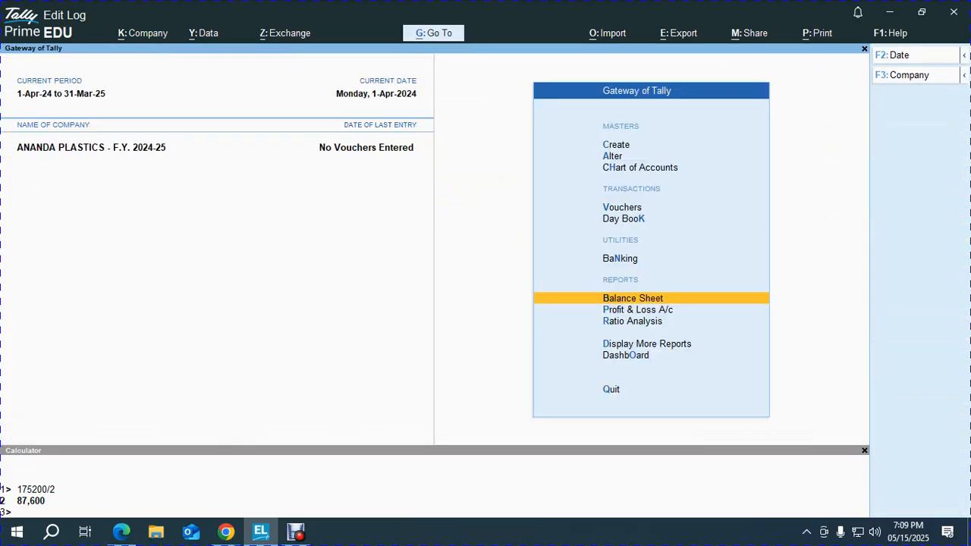
key("alt+Tab")
key("alt+Tab")
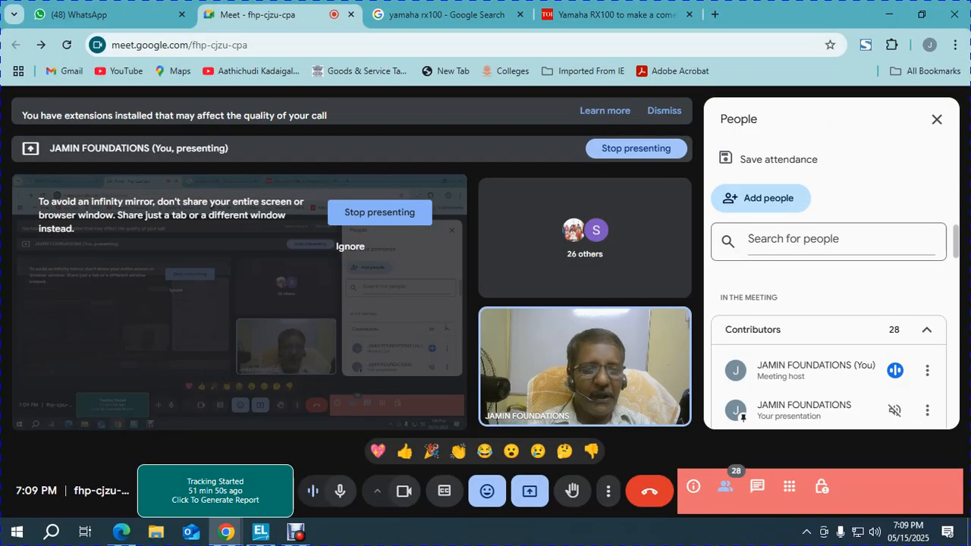
key("alt+Tab")
key("alt+Tab")
key("alt+Tab")
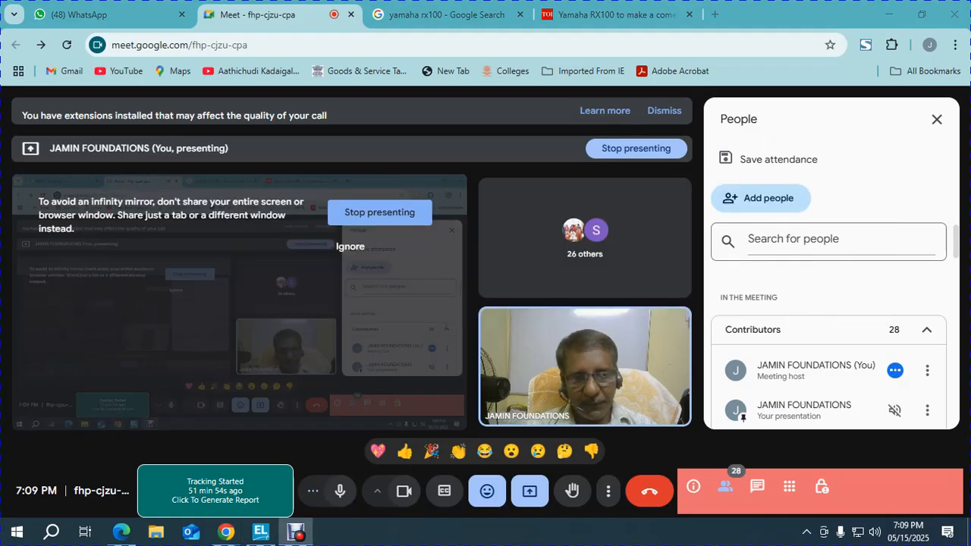